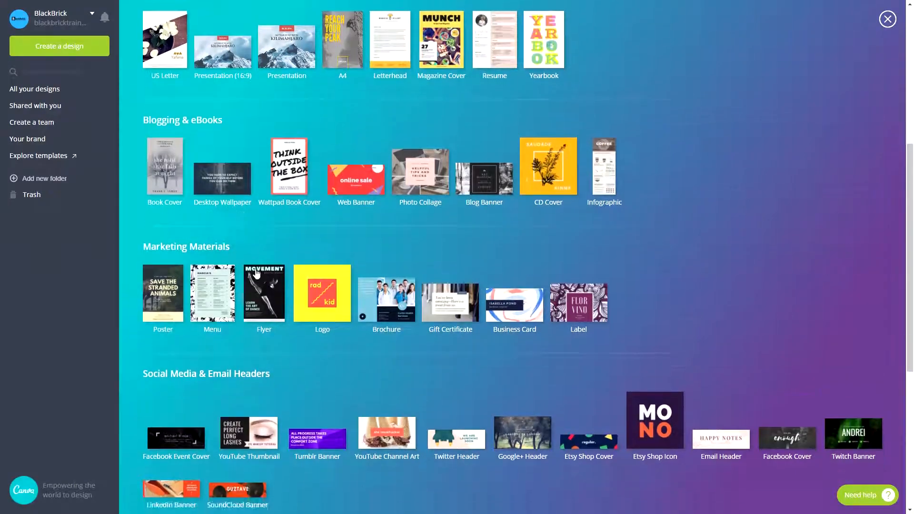
Create a new YouTube Channel Art design from the social media and email header types
left_click_drag(172, 113, 293, 104)
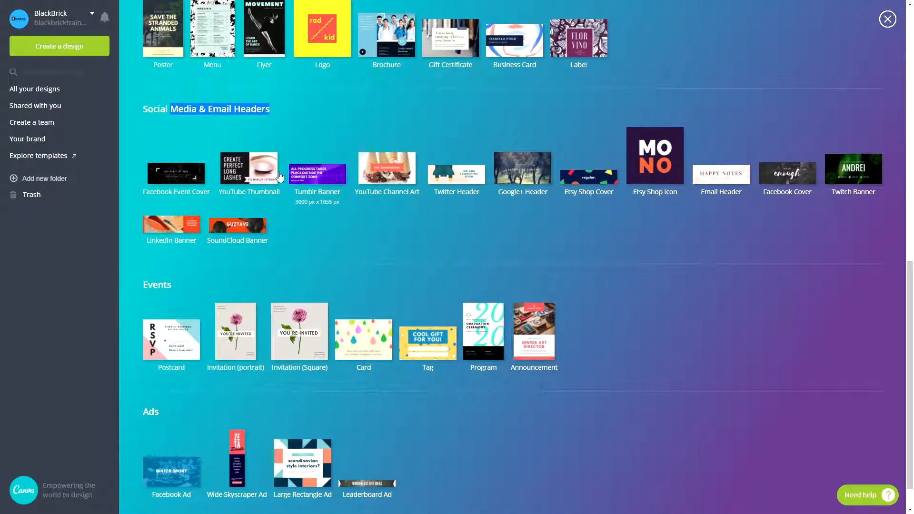
left_click(380, 170)
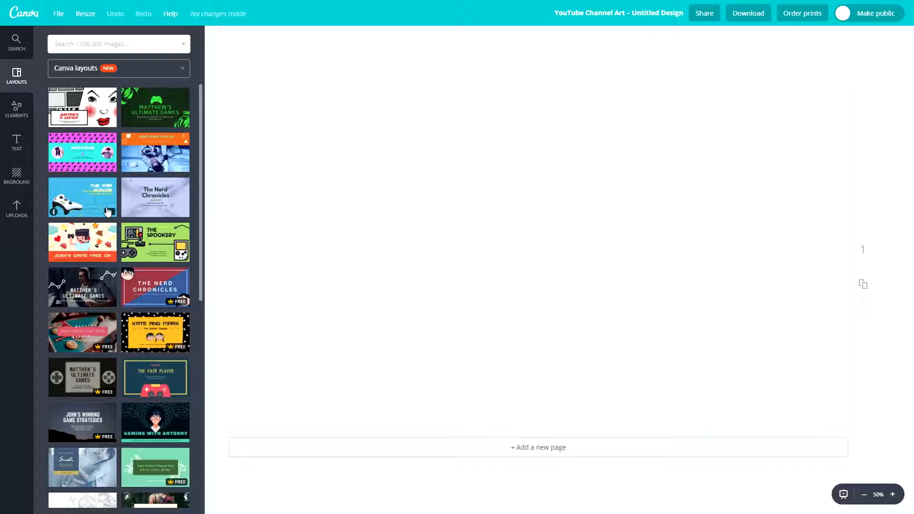
Apply the black-and-white "Rock & Pop Music" layout with the performer in stage smoke to the blank channel art page
scroll(133, 233, "down", 3)
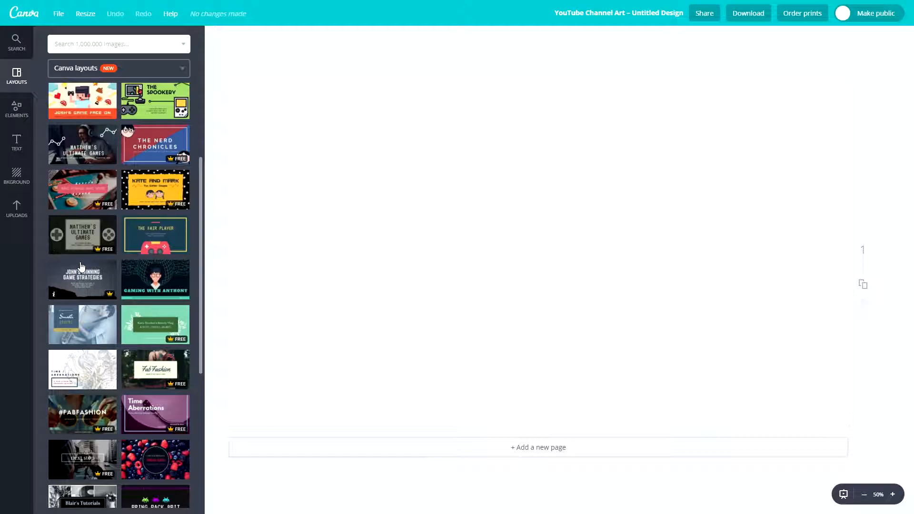
scroll(119, 295, "down", 3)
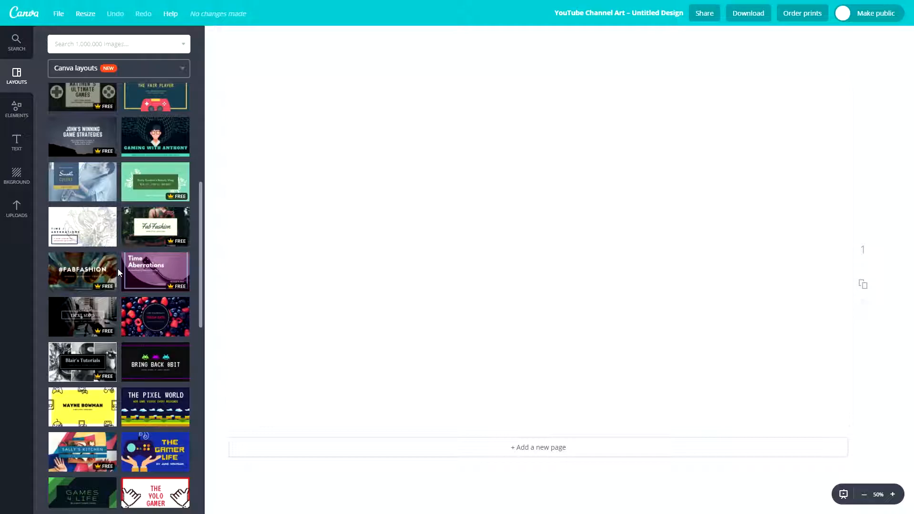
scroll(116, 281, "down", 3)
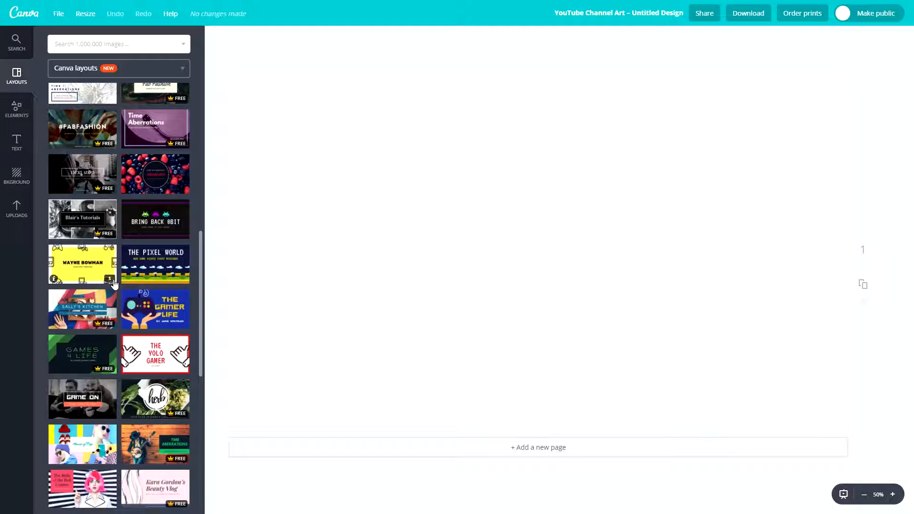
scroll(114, 285, "down", 3)
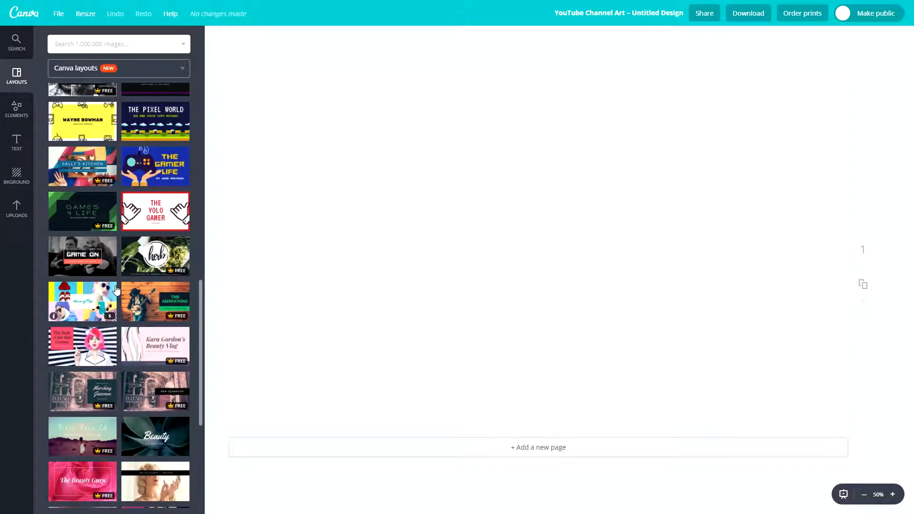
scroll(108, 315, "down", 3)
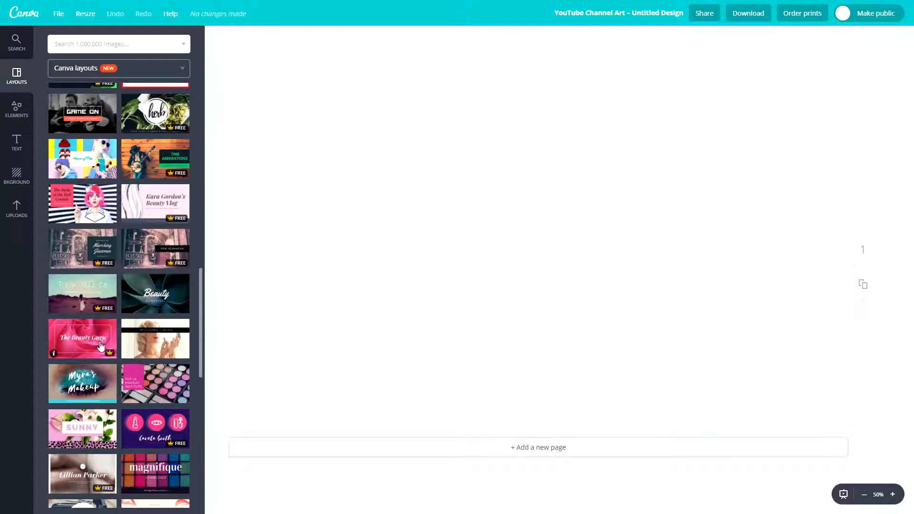
scroll(101, 346, "down", 2)
scroll(105, 346, "down", 6)
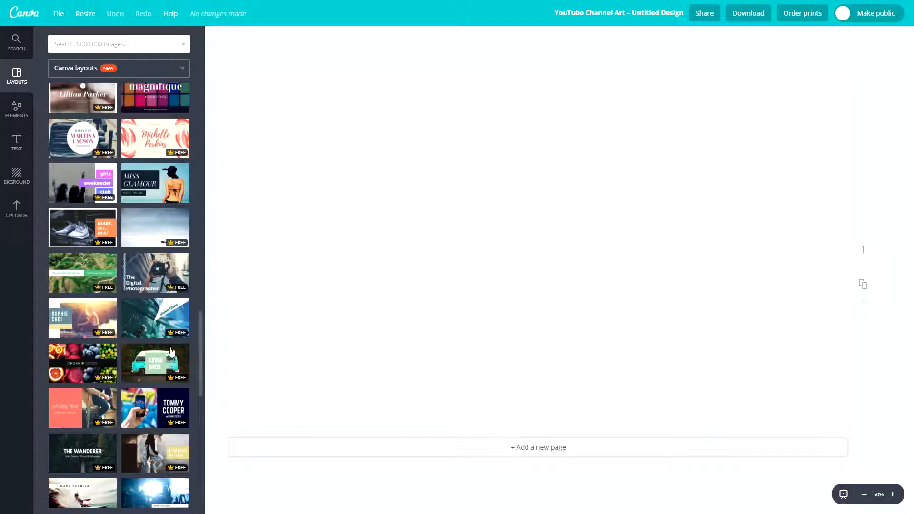
scroll(107, 315, "down", 3)
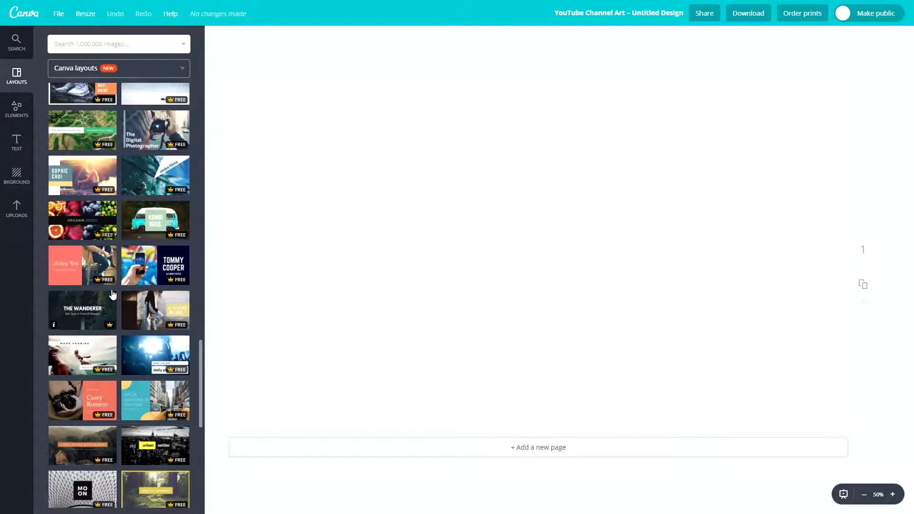
scroll(132, 290, "down", 2)
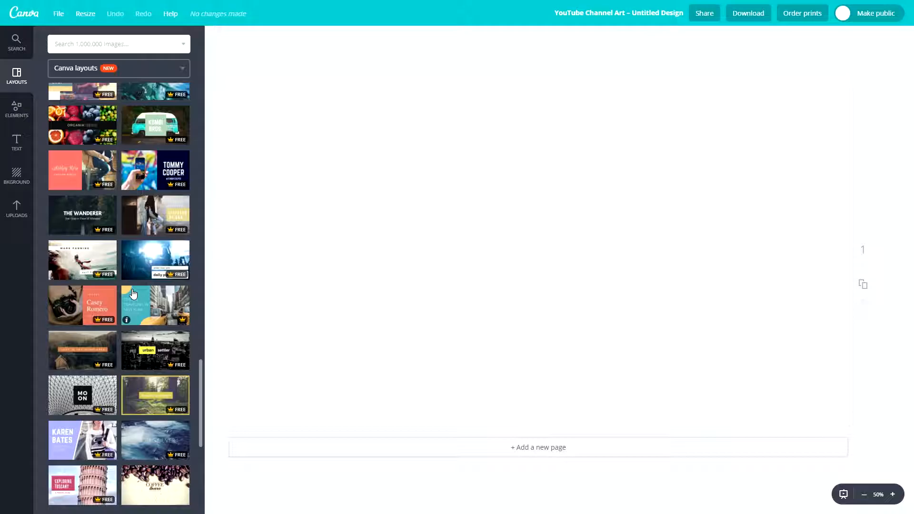
scroll(133, 294, "down", 6)
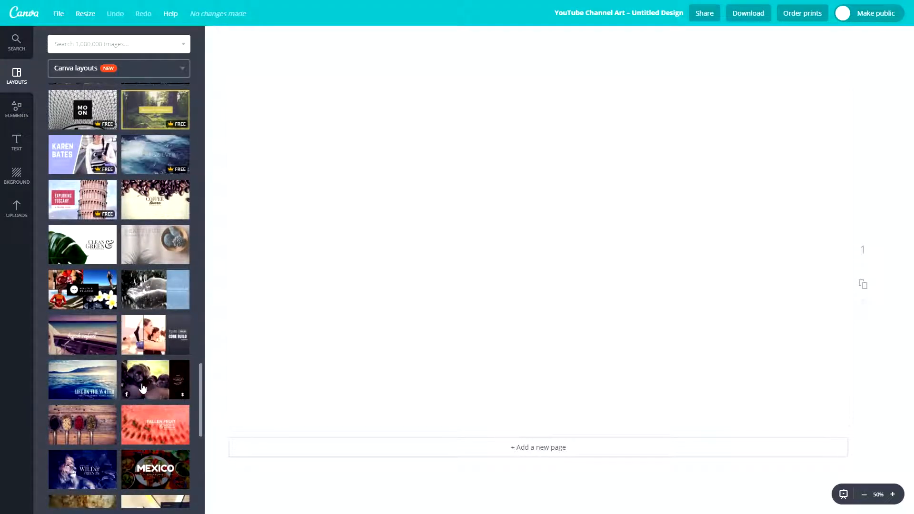
scroll(146, 387, "down", 3)
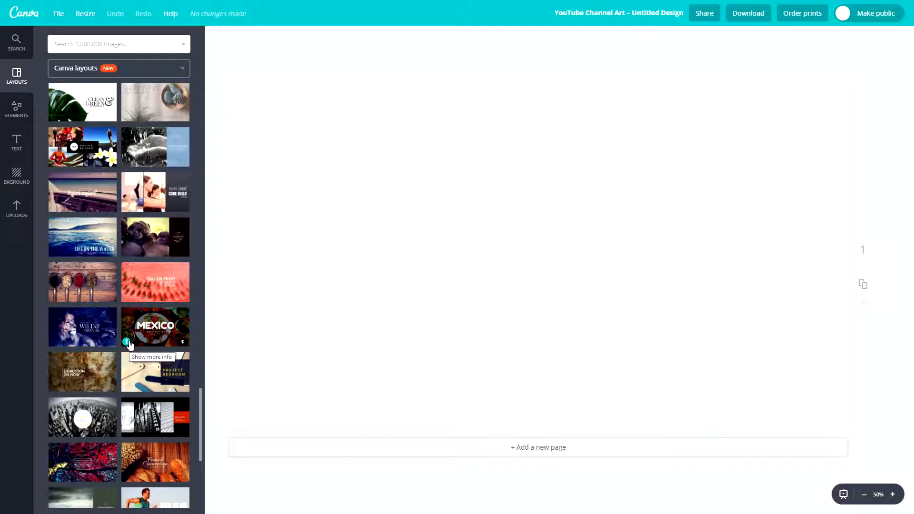
scroll(138, 346, "down", 1)
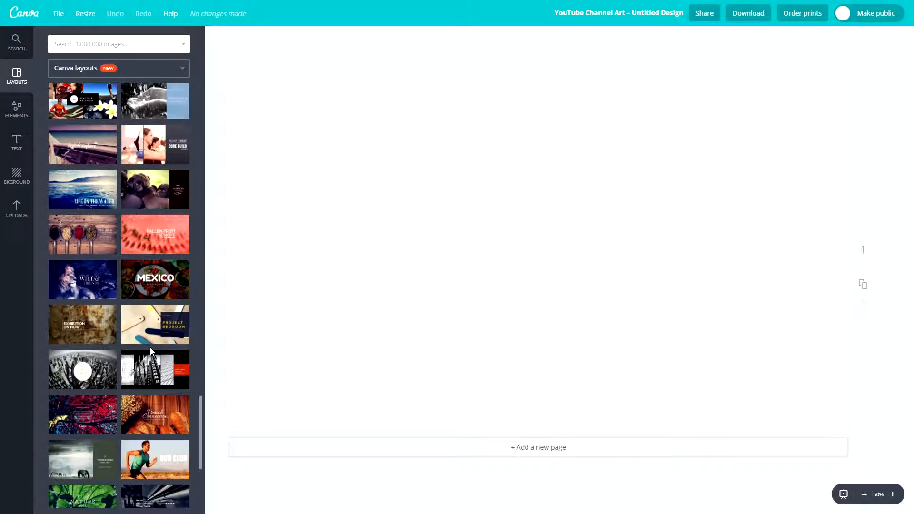
scroll(150, 350, "down", 3)
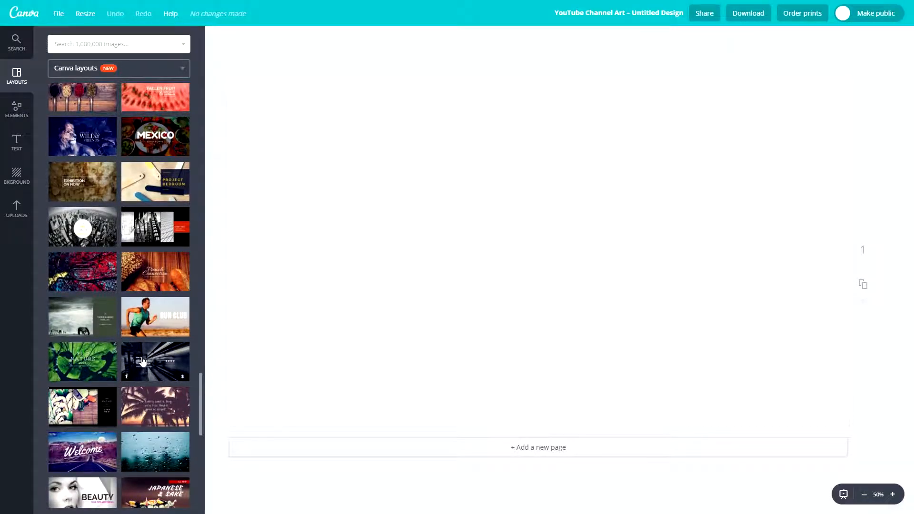
scroll(118, 419, "down", 3)
scroll(118, 419, "down", 2)
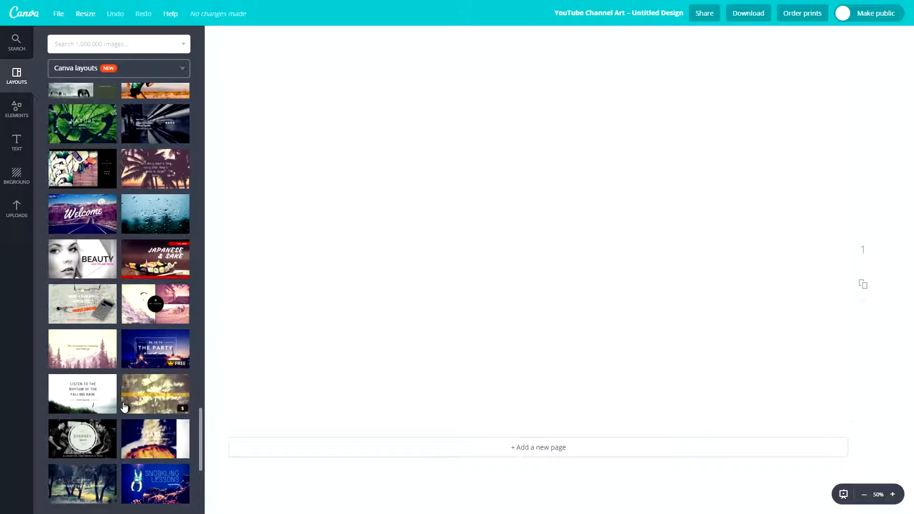
scroll(121, 405, "down", 5)
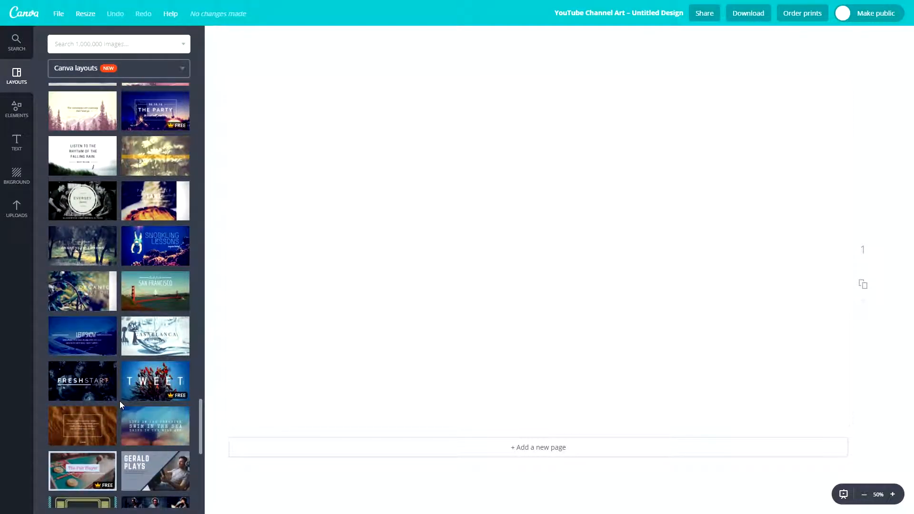
scroll(119, 402, "down", 2)
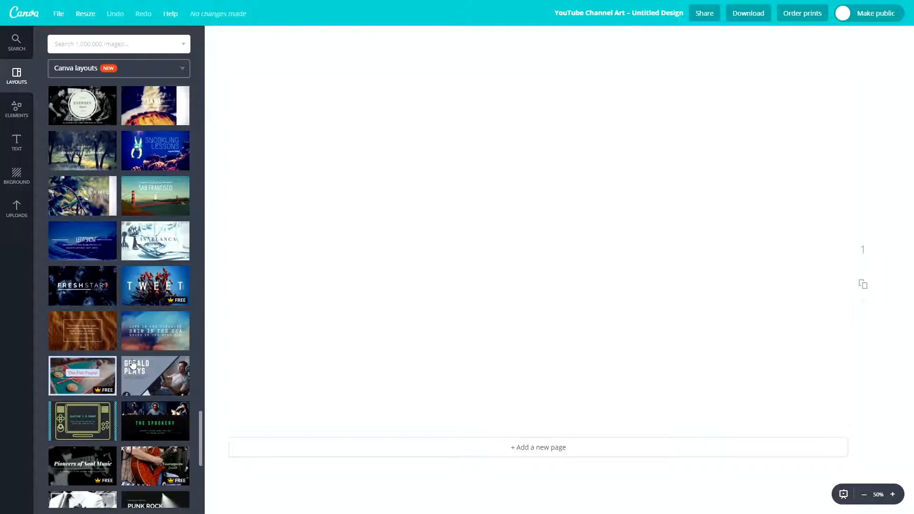
scroll(134, 365, "down", 3)
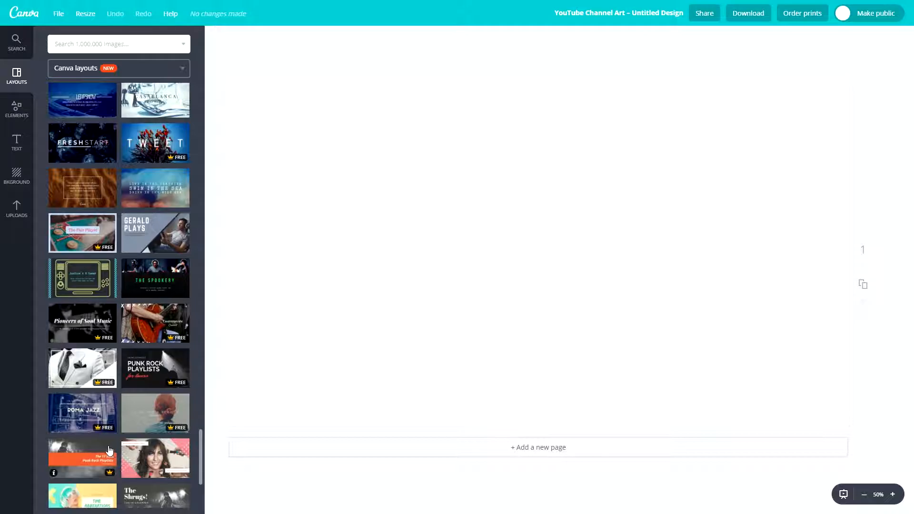
scroll(109, 450, "down", 1)
scroll(102, 420, "down", 2)
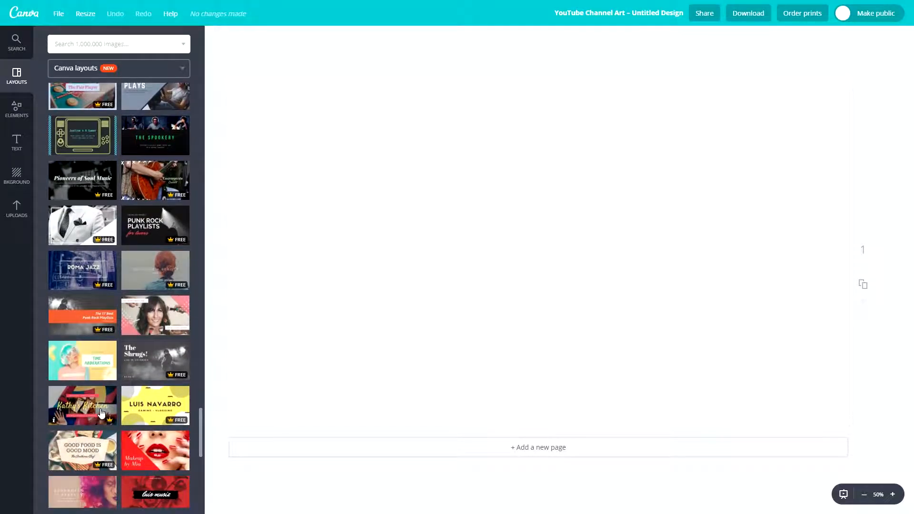
scroll(105, 400, "down", 5)
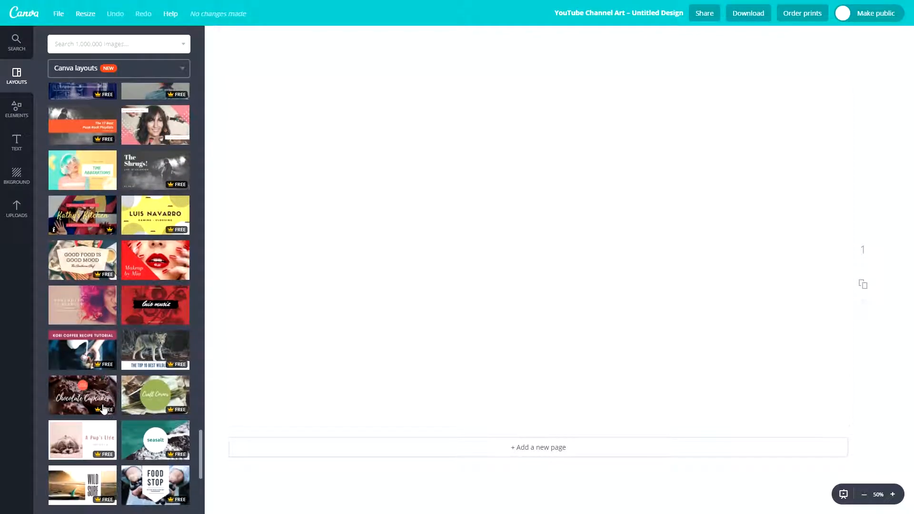
scroll(122, 290, "down", 1)
scroll(123, 285, "down", 2)
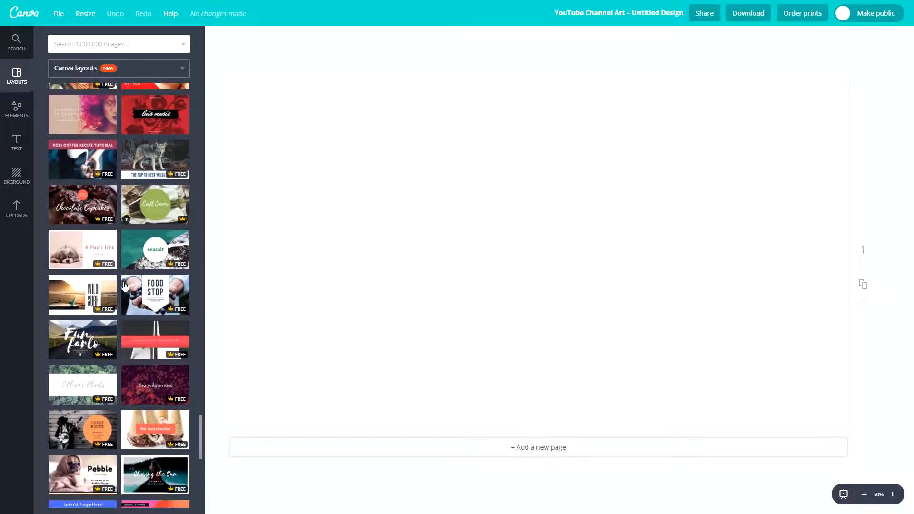
scroll(124, 285, "down", 1)
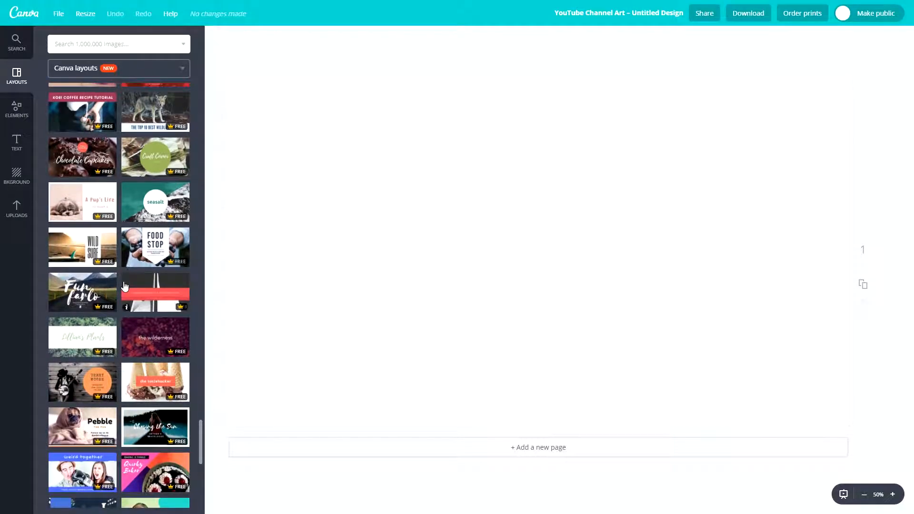
scroll(107, 294, "down", 2)
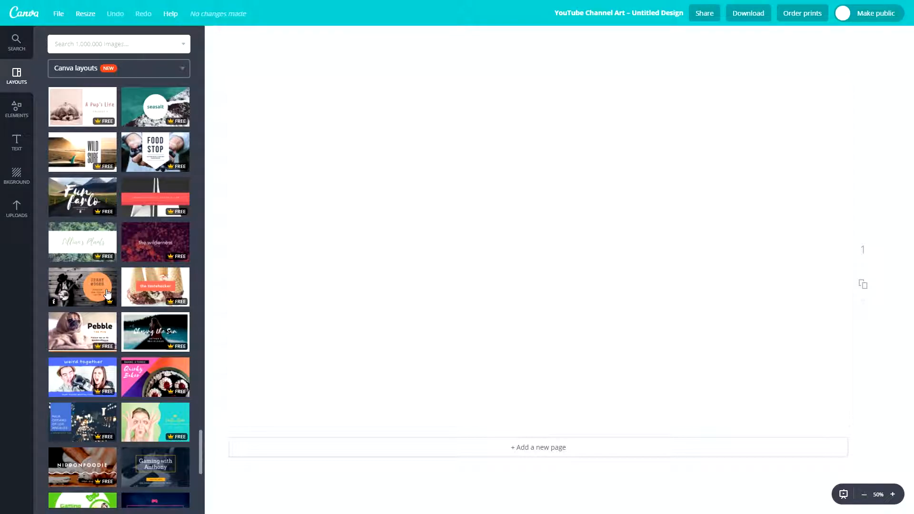
scroll(108, 294, "down", 2)
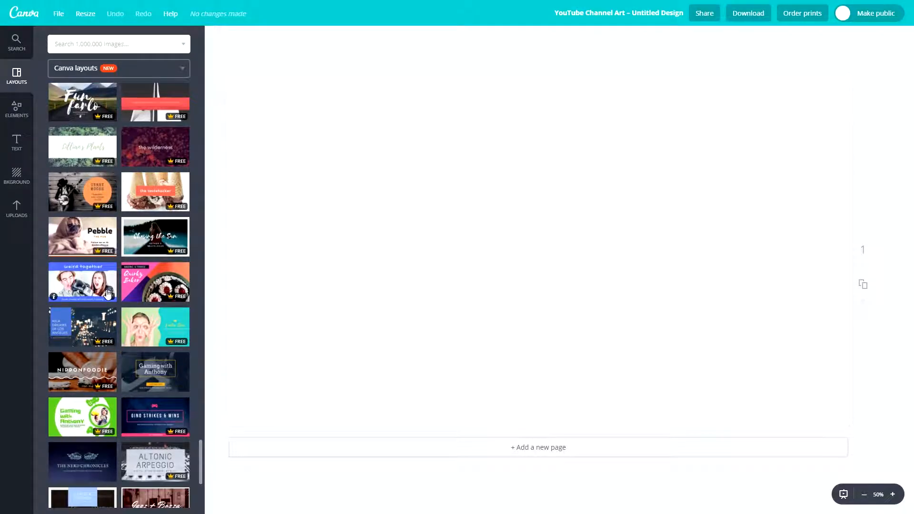
scroll(137, 344, "down", 2)
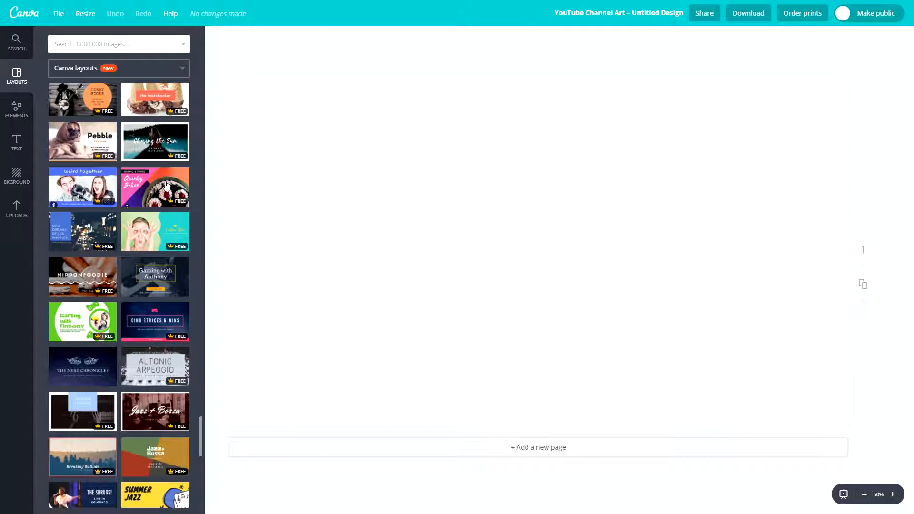
scroll(138, 189, "down", 1)
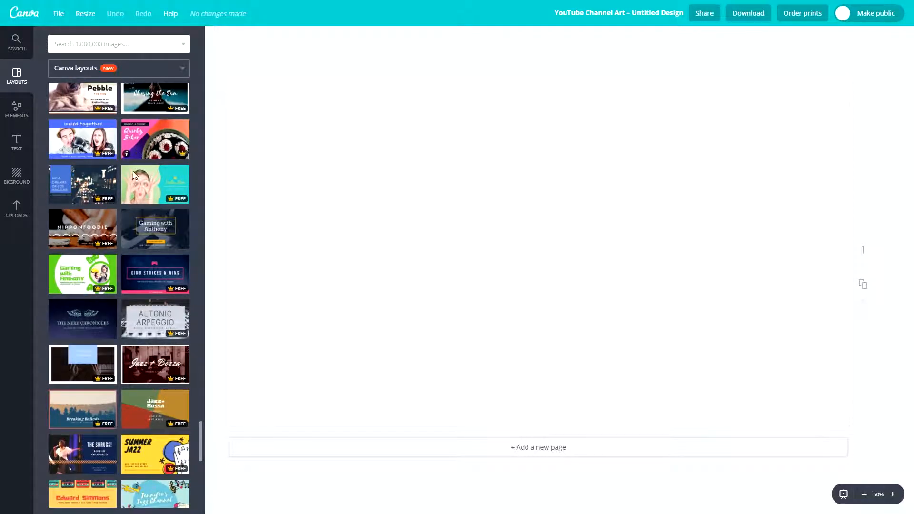
scroll(147, 285, "down", 1)
scroll(147, 284, "down", 2)
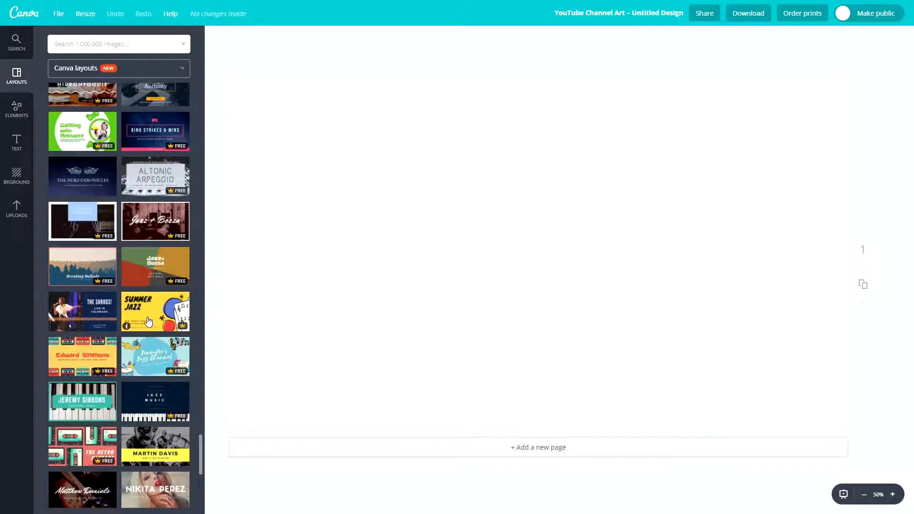
scroll(155, 312, "down", 1)
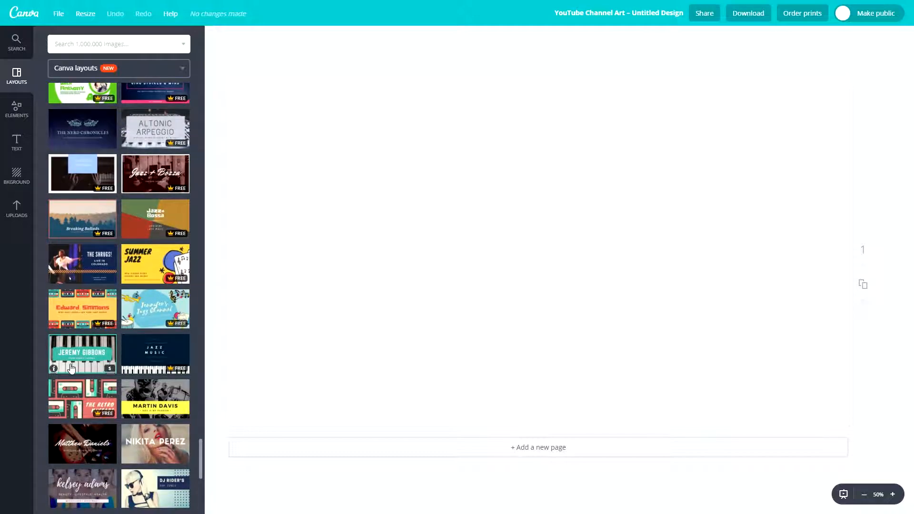
scroll(101, 351, "down", 3)
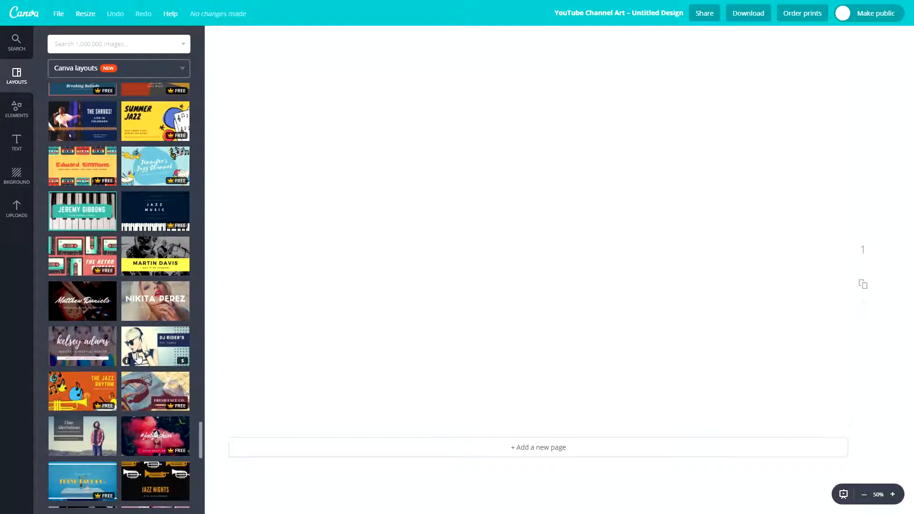
scroll(142, 381, "down", 3)
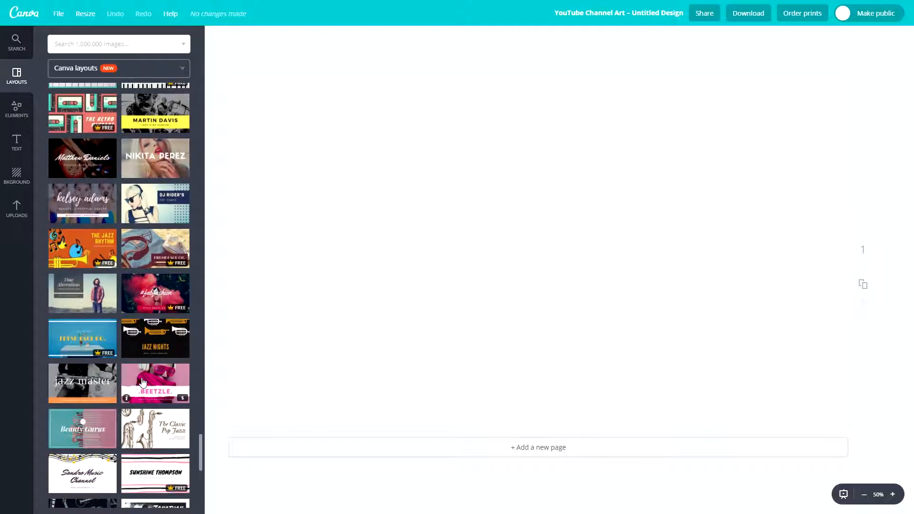
scroll(142, 381, "down", 4)
scroll(142, 385, "down", 3)
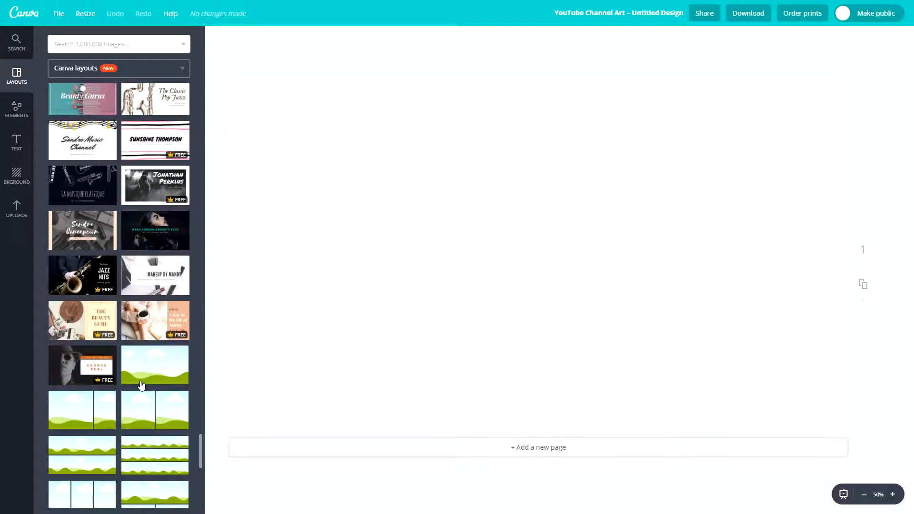
left_click(148, 198)
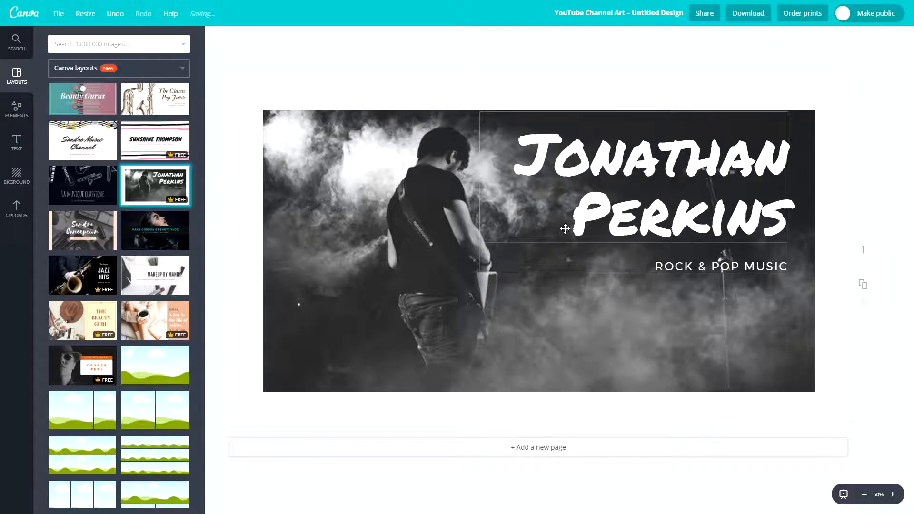
left_click_drag(214, 193, 882, 313)
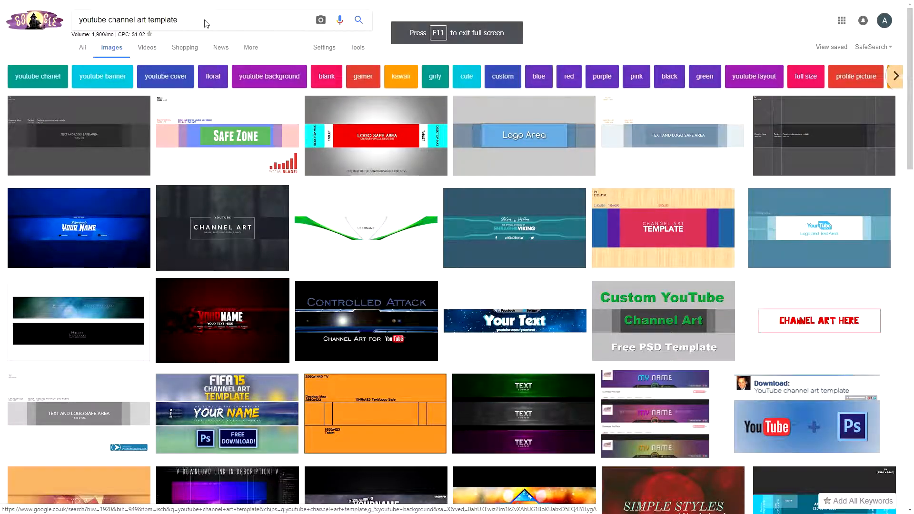
Switch to the Google Images results for "youtube channel art template" and preview the grey 2560 × 1440 template with the text and logo safe area
left_click_drag(81, 19, 121, 20)
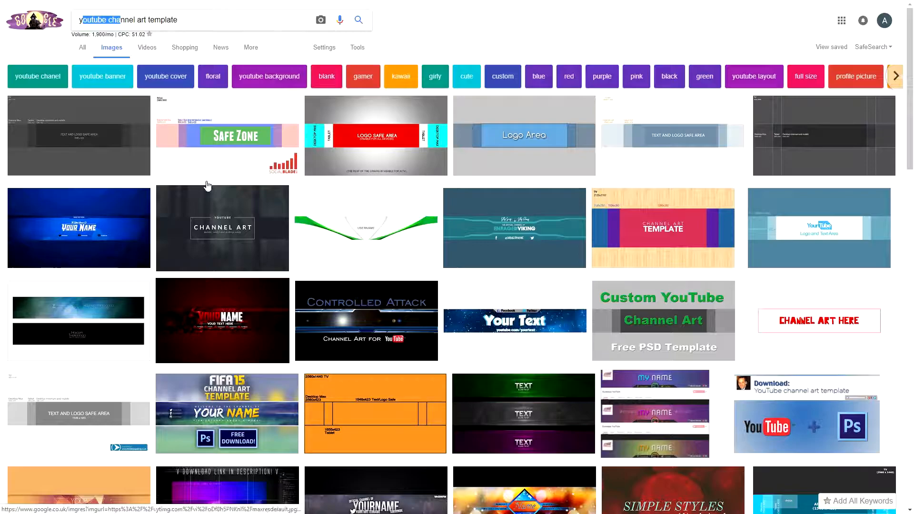
left_click(80, 136)
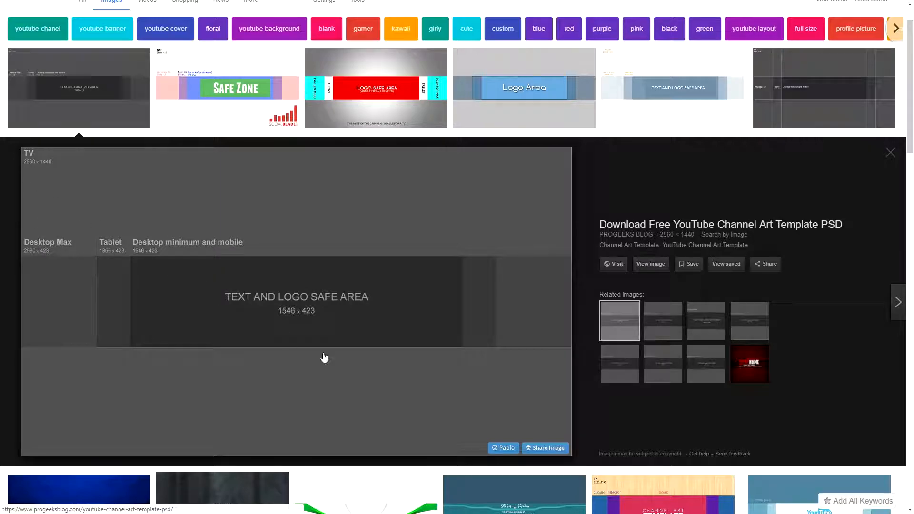
Compare other channel art templates in the image results, including the CT Social, vnzgames and red logo safe area versions
scroll(222, 232, "up", 1)
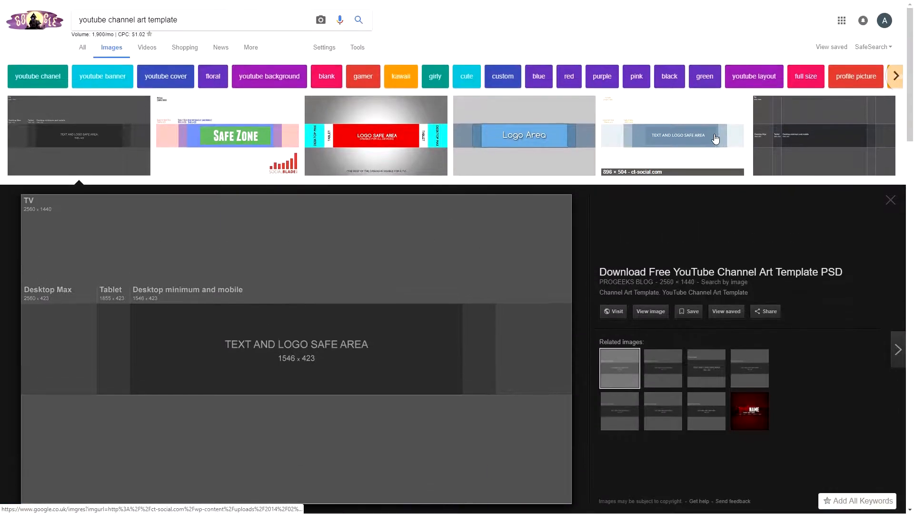
left_click(715, 138)
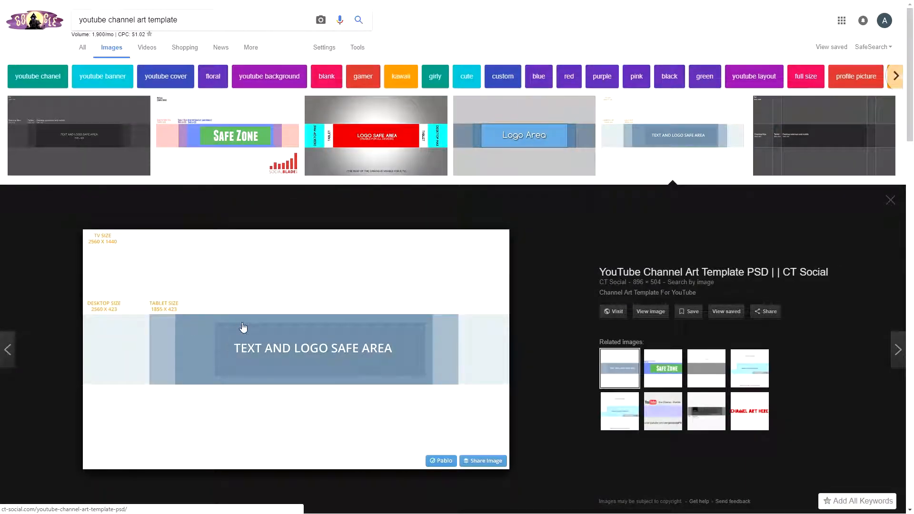
scroll(121, 190, "down", 9)
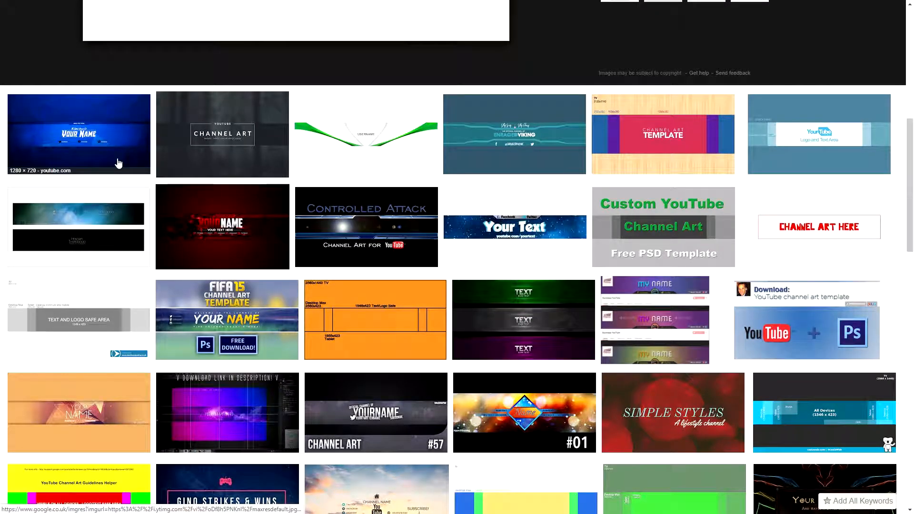
left_click(122, 335)
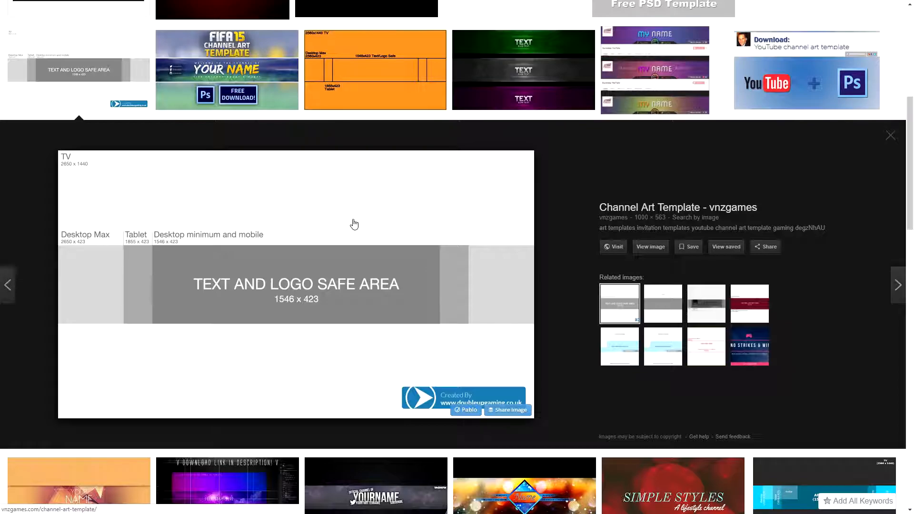
scroll(397, 273, "up", 7)
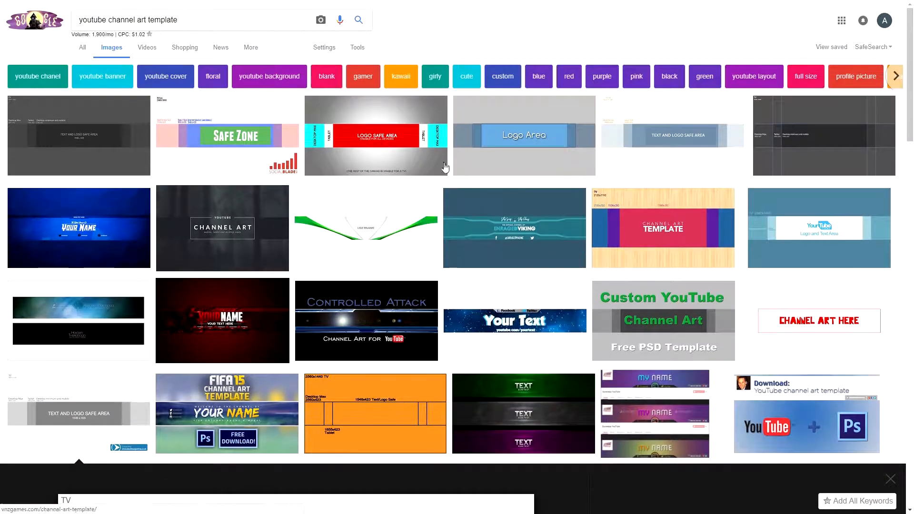
left_click(403, 142)
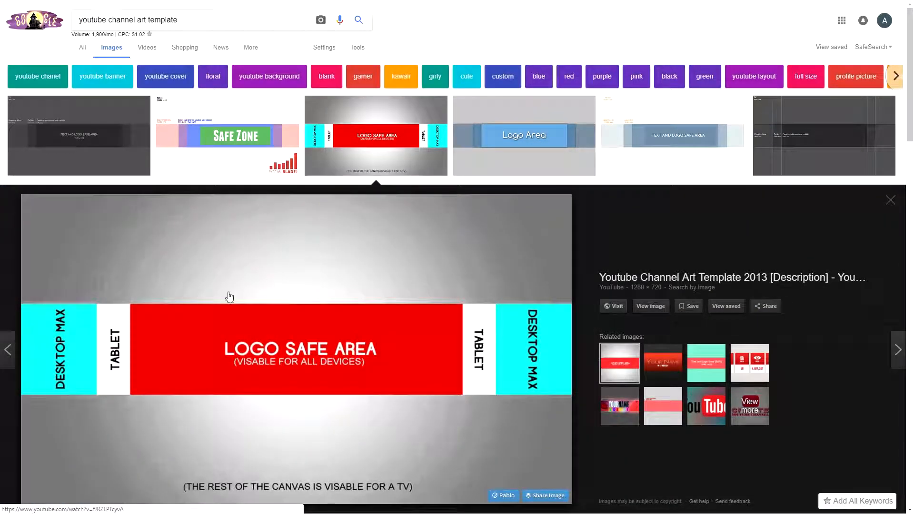
left_click(845, 131)
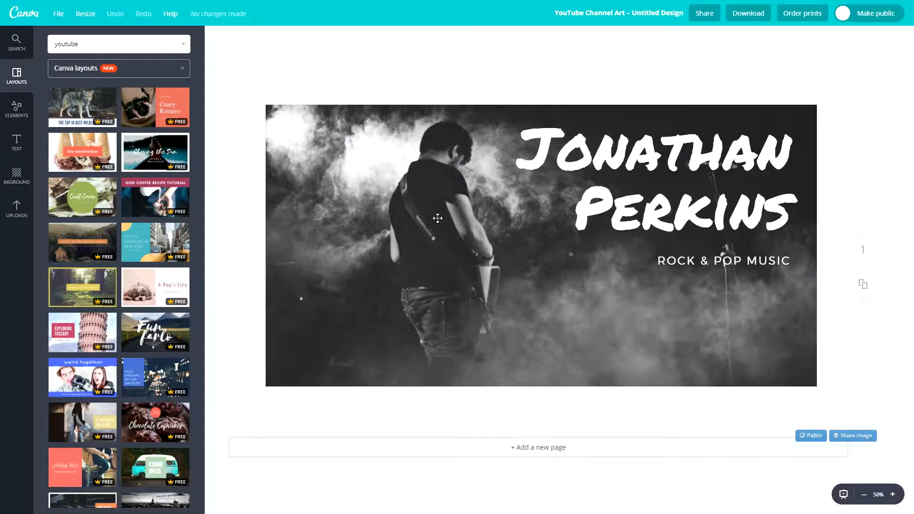
Return to the Canva design and rename it "youtube channel art"
left_click(577, 167)
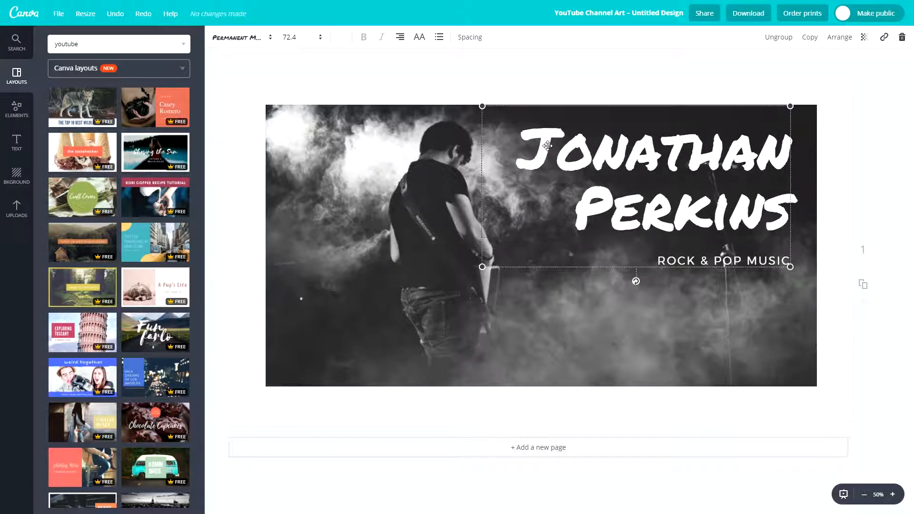
left_click(599, 14)
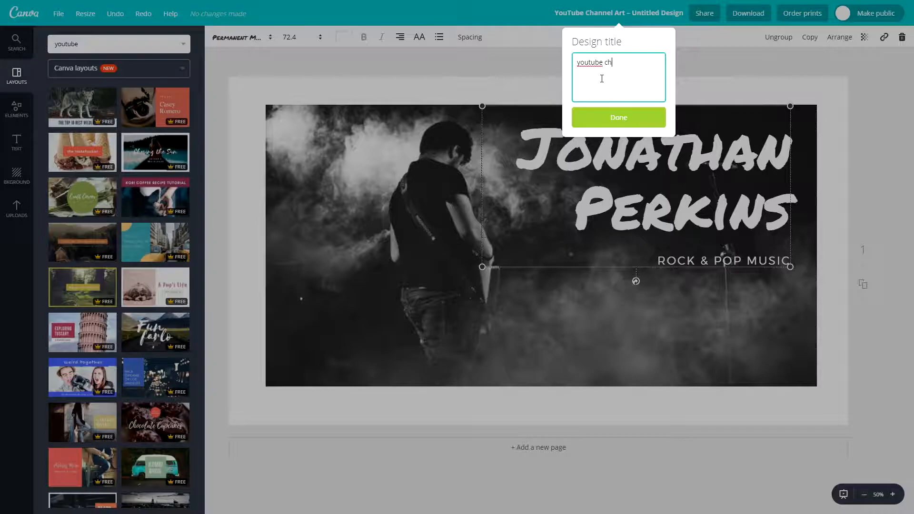
key("Return")
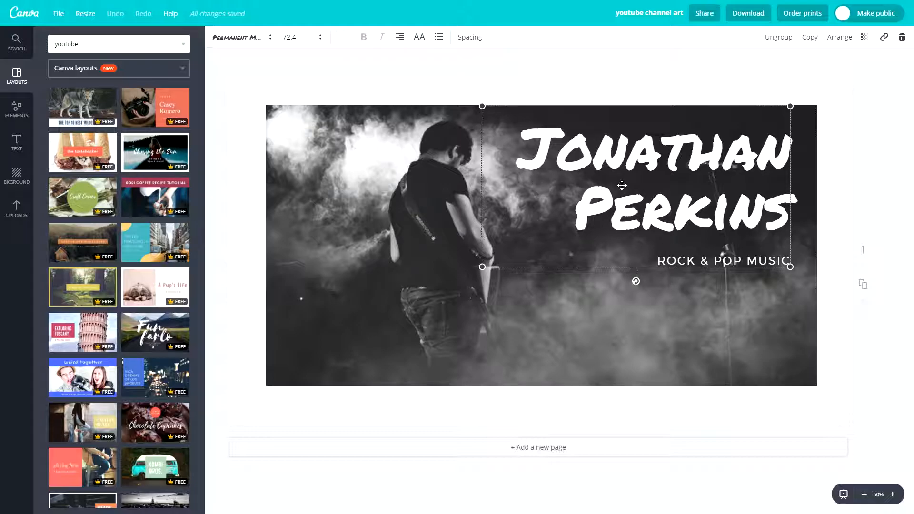
Open the background library and browse its patterns, then undo a trial move of the performer photo
left_click(360, 196)
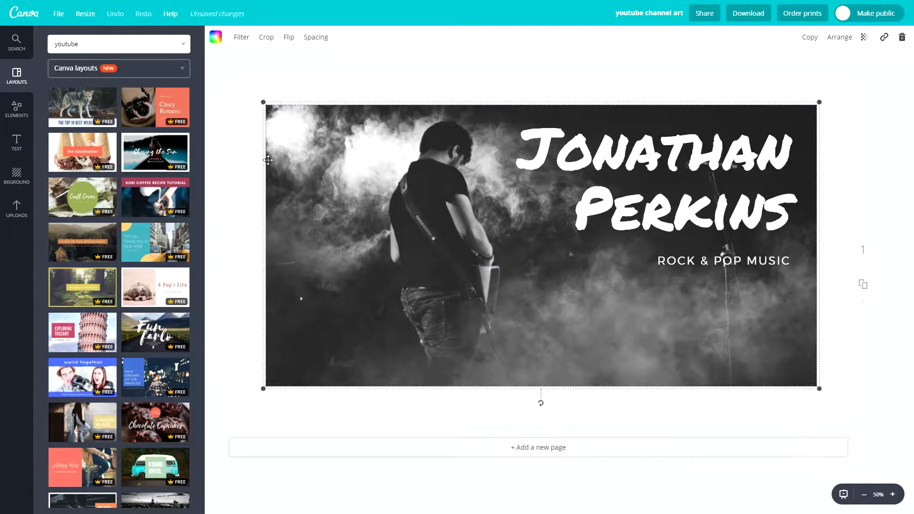
left_click(243, 123)
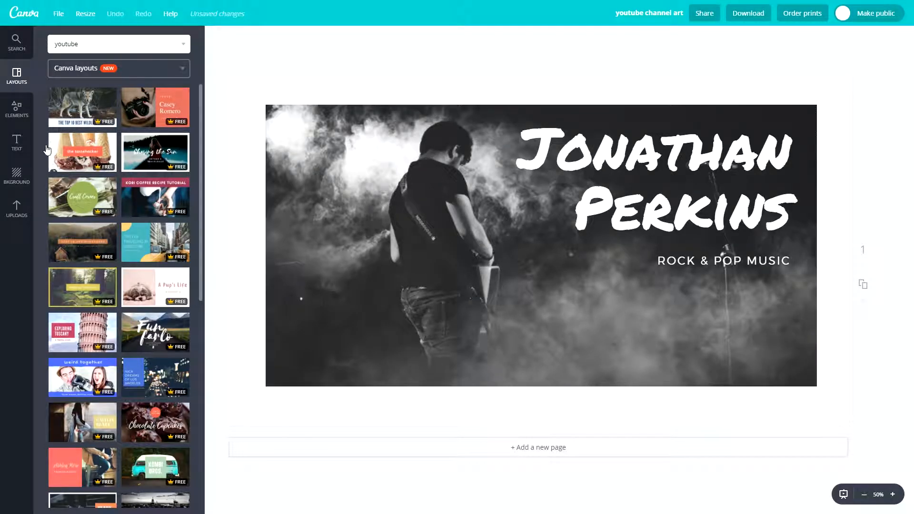
left_click(14, 178)
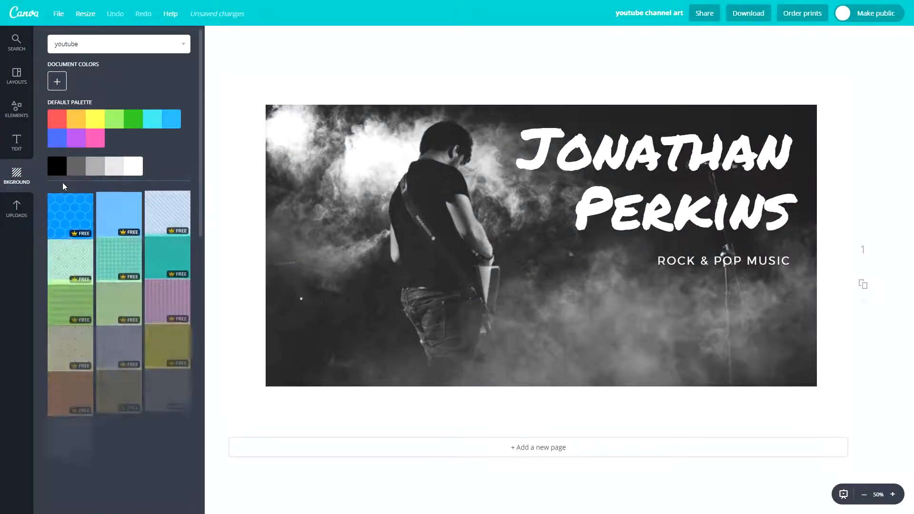
scroll(127, 311, "down", 5)
scroll(127, 311, "down", 5)
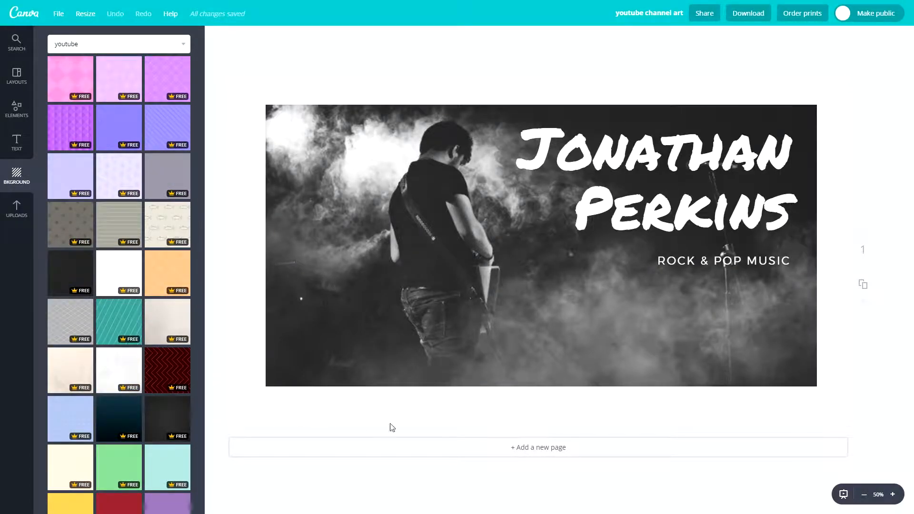
left_click_drag(383, 252, 342, 259)
key("ctrl+z")
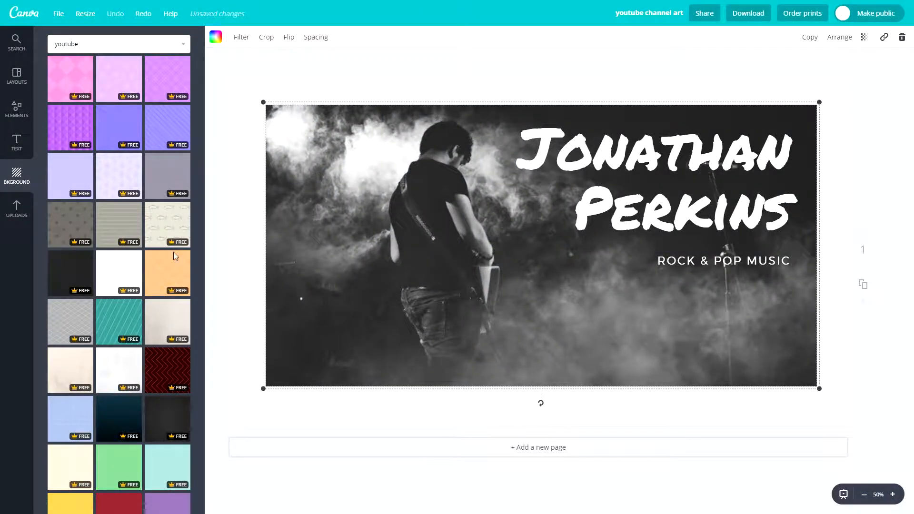
Try the black, dark blue gradient and off-white textured backgrounds on the page
left_click(80, 264)
scroll(80, 264, "down", 2)
left_click(127, 322)
left_click(123, 274)
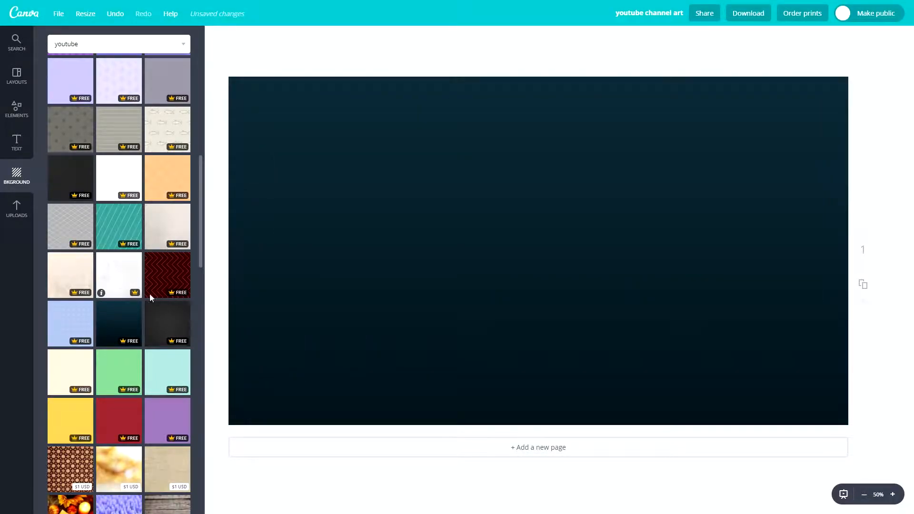
Set the page background to plain white from the default palette
scroll(146, 299, "up", 1)
scroll(147, 299, "up", 10)
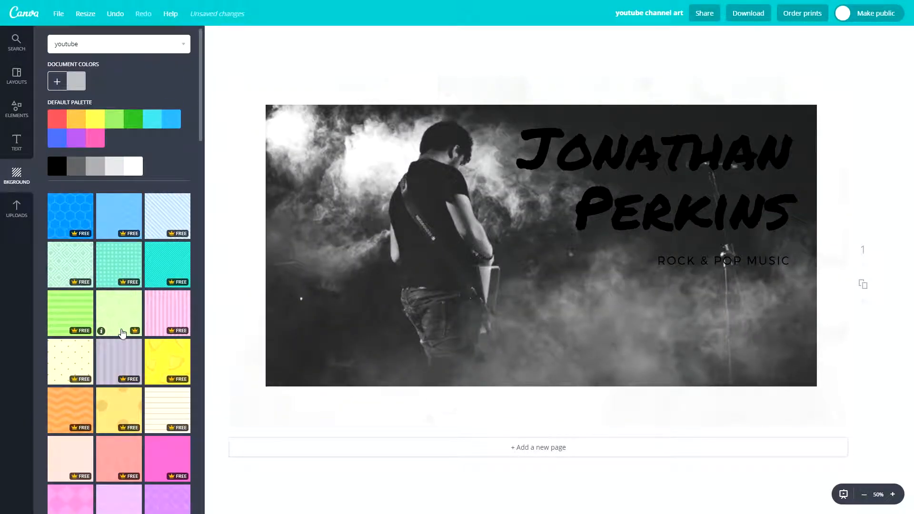
left_click(134, 165)
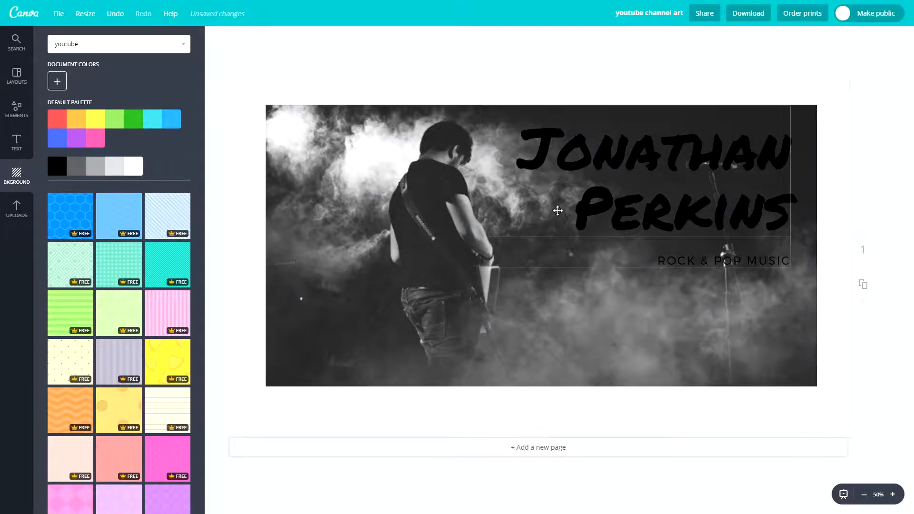
Colour the large performer-name title yellow and shift the text group slightly down and to the left
left_click(629, 190)
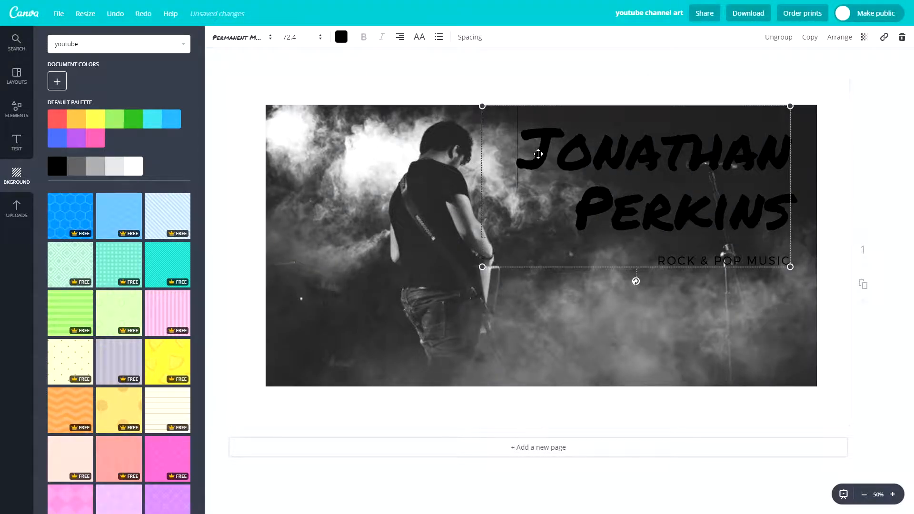
left_click(341, 37)
left_click(406, 143)
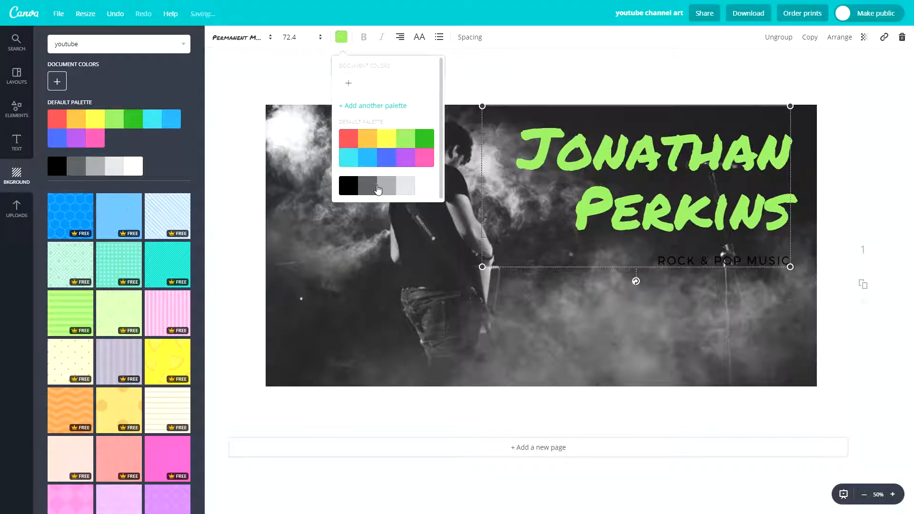
left_click(423, 143)
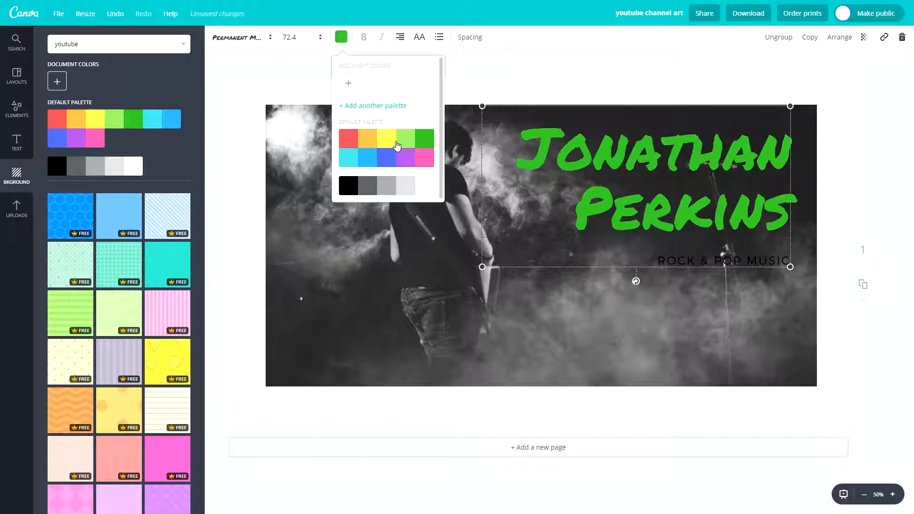
left_click(387, 142)
left_click_drag(525, 118, 509, 123)
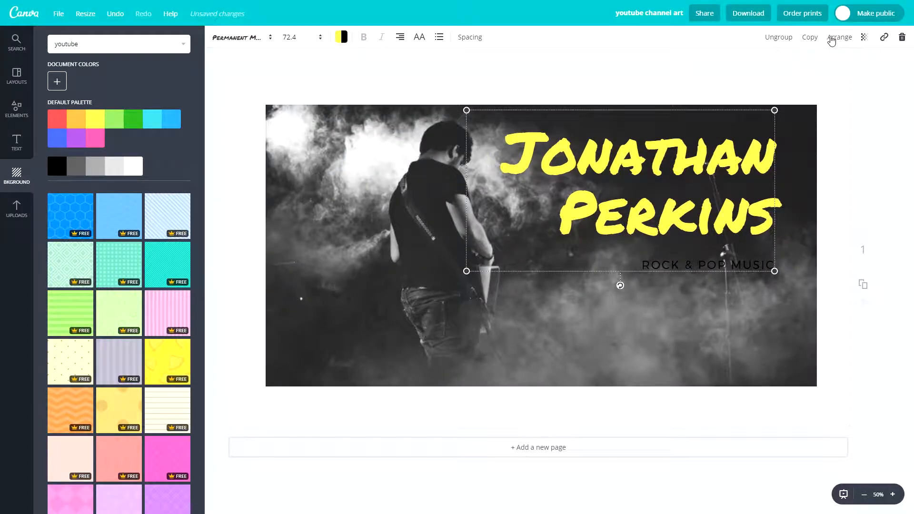
Duplicate the title and subtitle text group and place the copy almost directly over the original
left_click(811, 41)
mouse_move(571, 164)
left_mouse_down()
mouse_move(560, 161)
mouse_move(568, 172)
left_mouse_up()
left_click(540, 172)
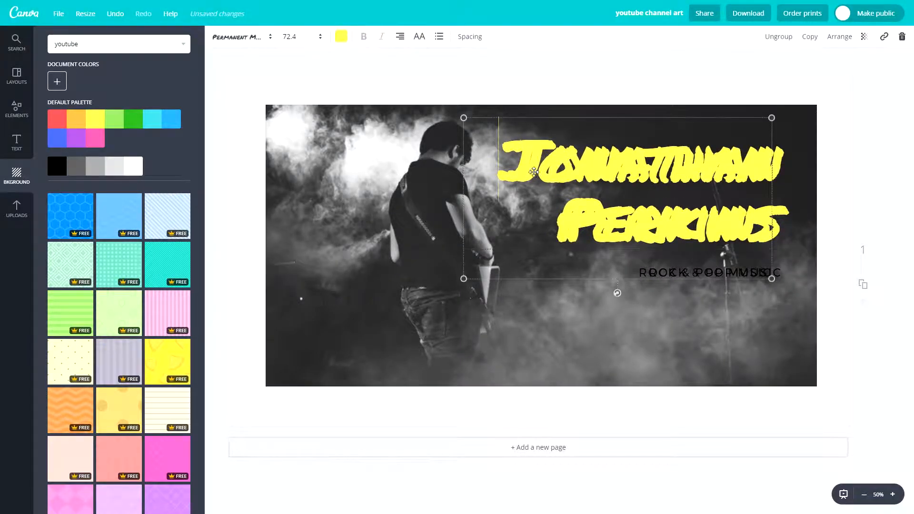
Colour the front copy's title light blue and offset it slightly so the yellow title forms a shadow edge
left_click(343, 38)
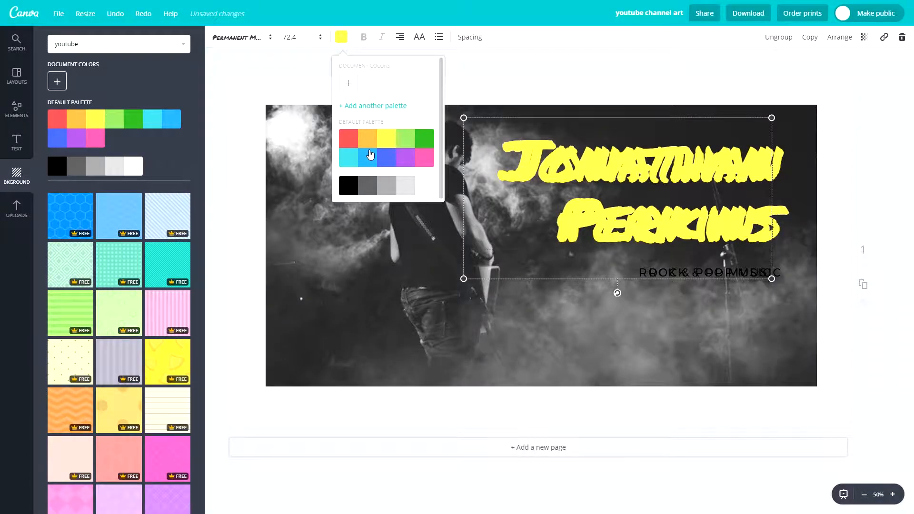
left_click(369, 158)
left_click_drag(593, 123, 599, 124)
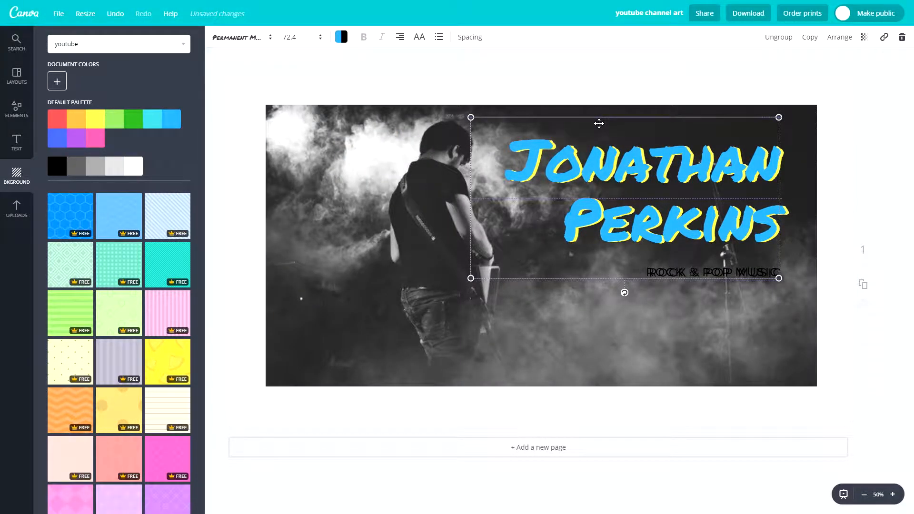
left_click(885, 222)
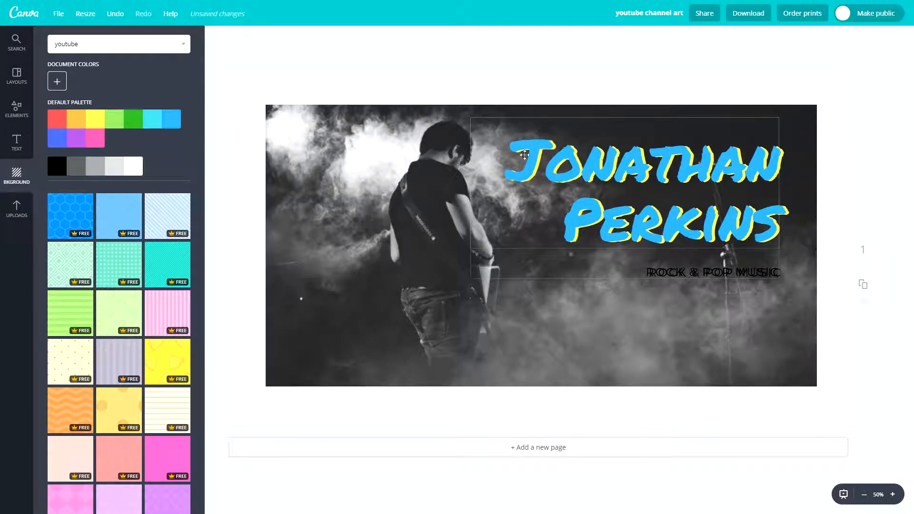
Colour the blue copy's "ROCK & POP MUSIC" subtitle white and place that text group behind the yellow one
left_click(690, 272)
double_click(682, 272)
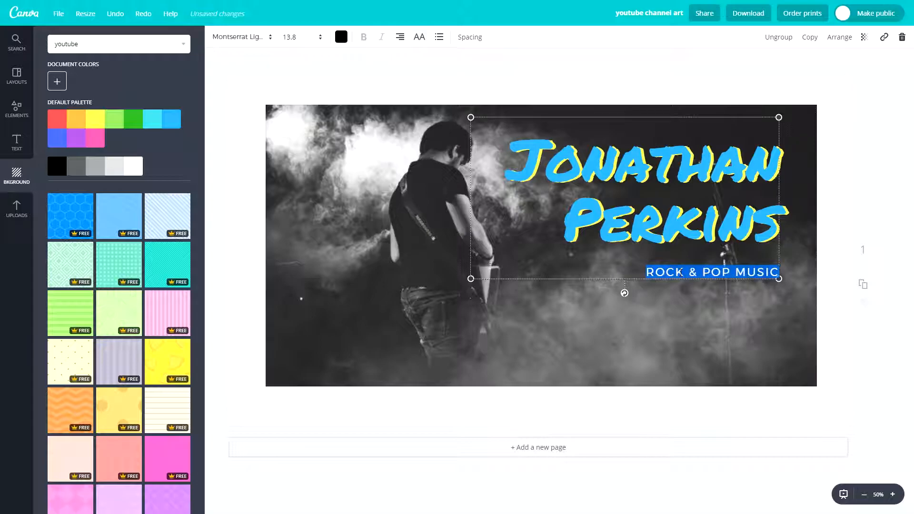
left_click(342, 37)
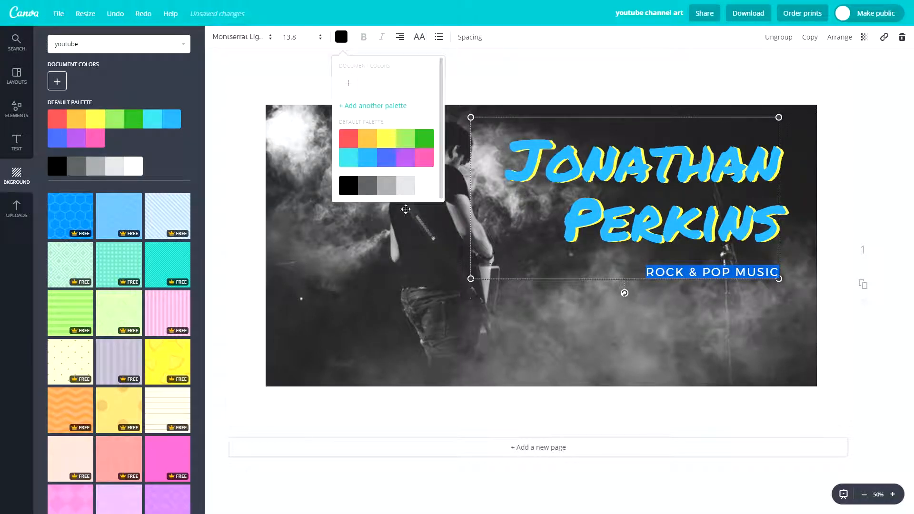
left_click(868, 186)
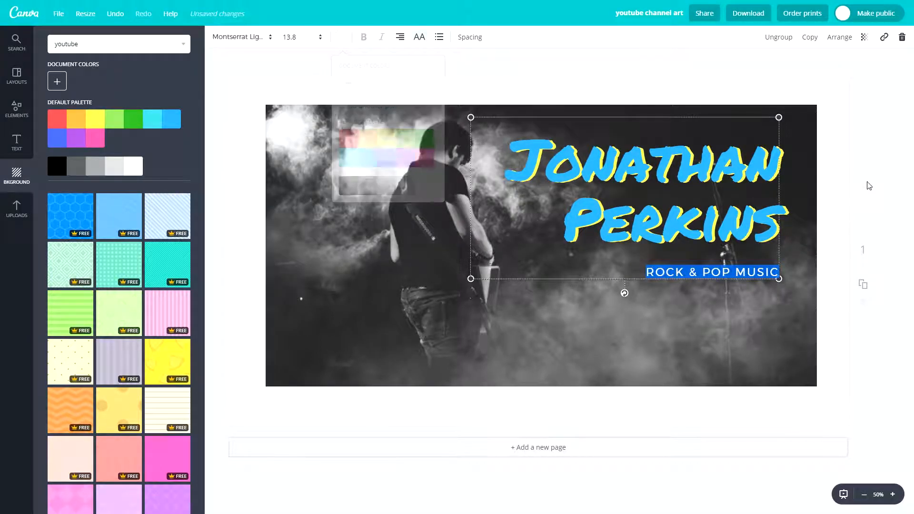
left_click(888, 218)
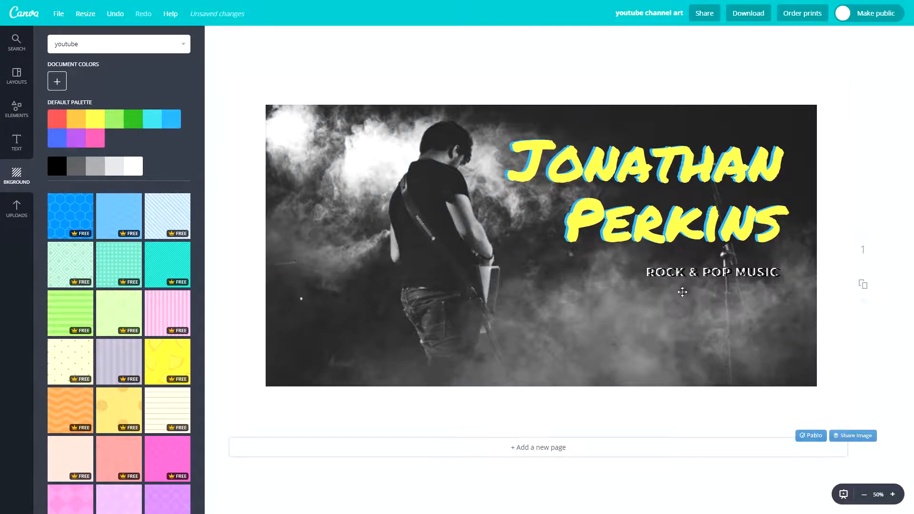
Delete the duplicate black "ROCK & POP MUSIC" subtitle and offset the yellow title slightly to the left of the blue one
triple_click(669, 274)
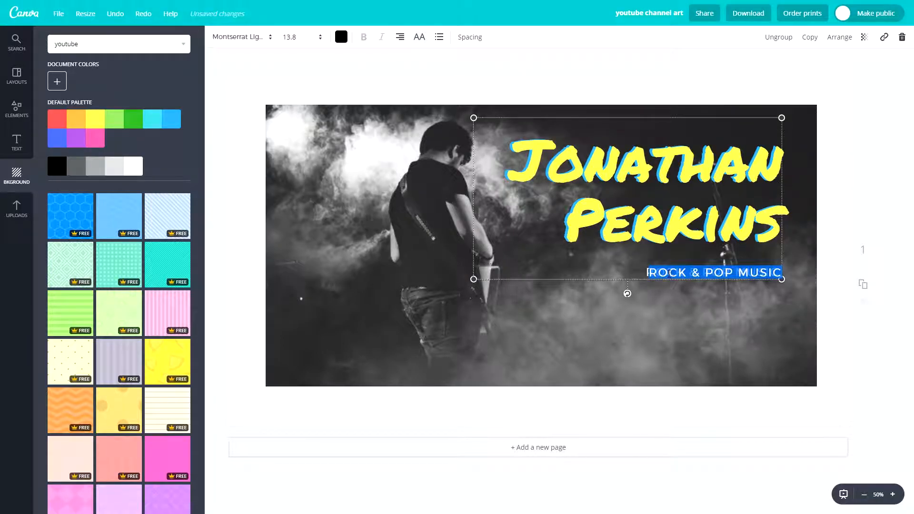
key("Escape")
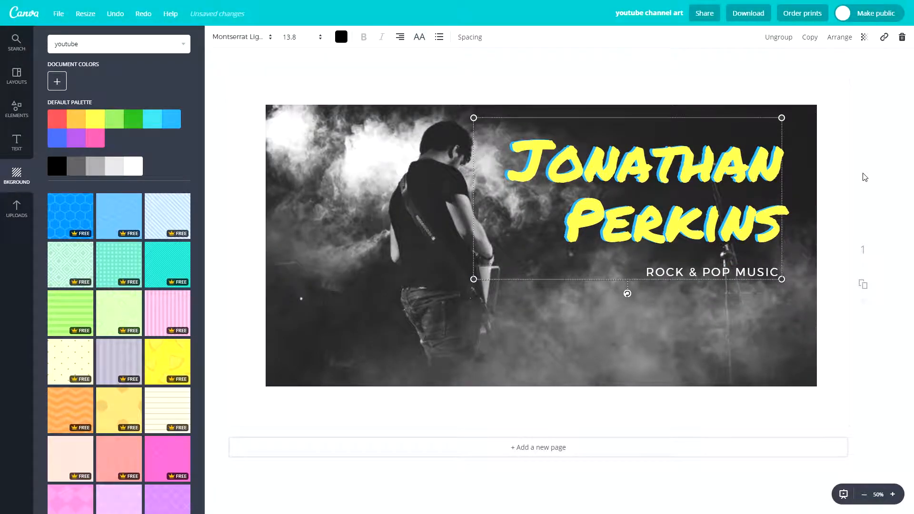
left_click(666, 233)
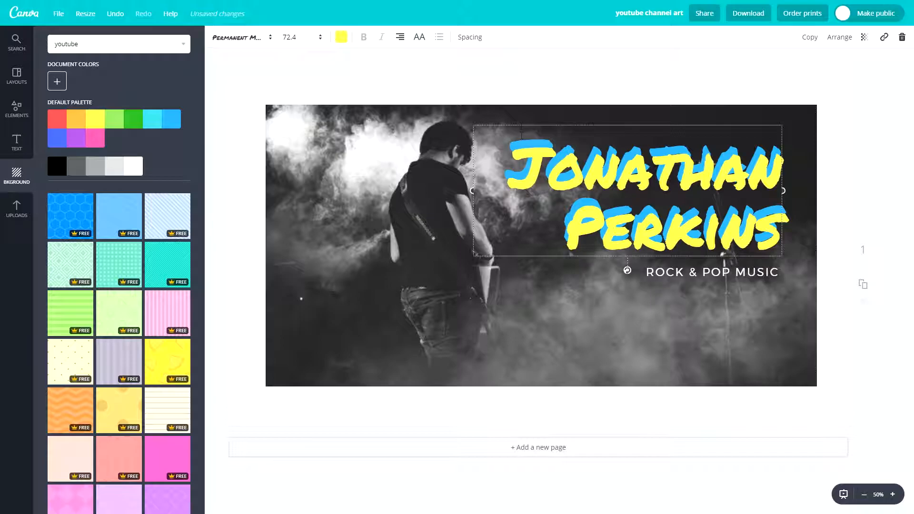
left_click_drag(523, 122, 515, 118)
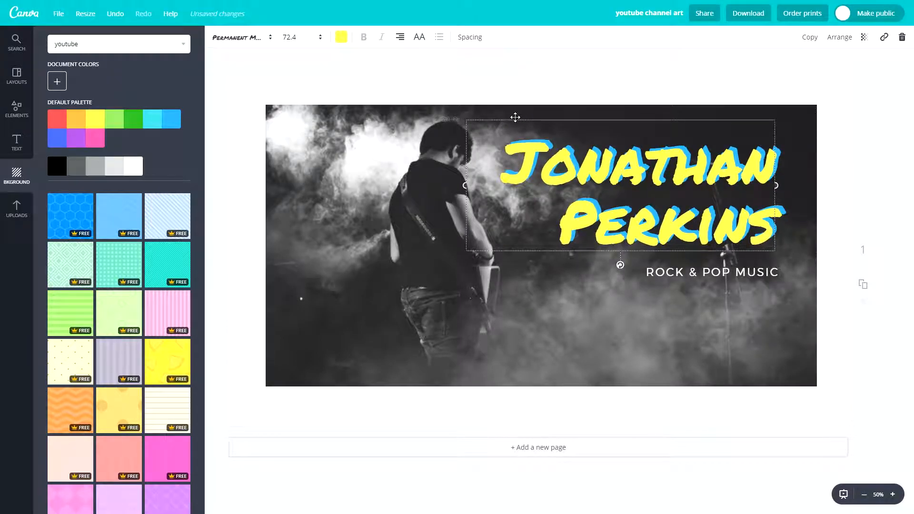
left_click(835, 200)
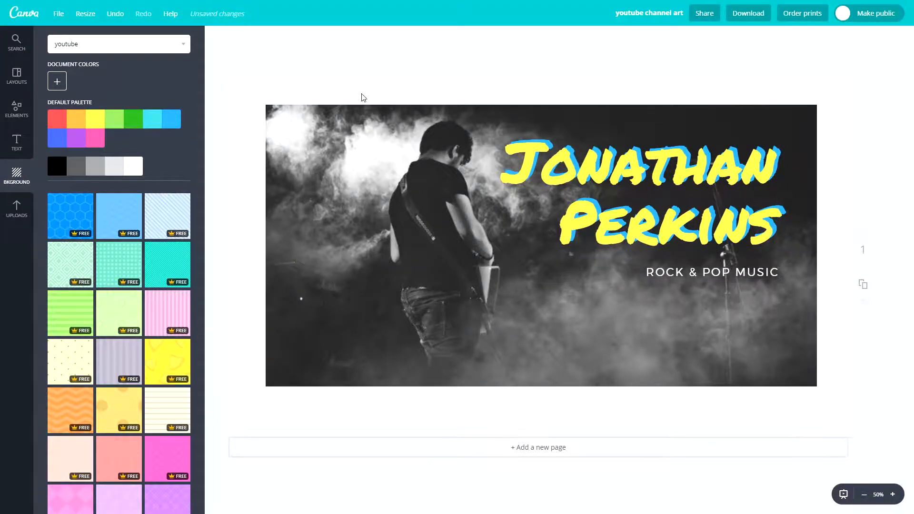
Search the library for "youtube" and use the photo of a laptop with a coffee cup as the banner background
key("Return")
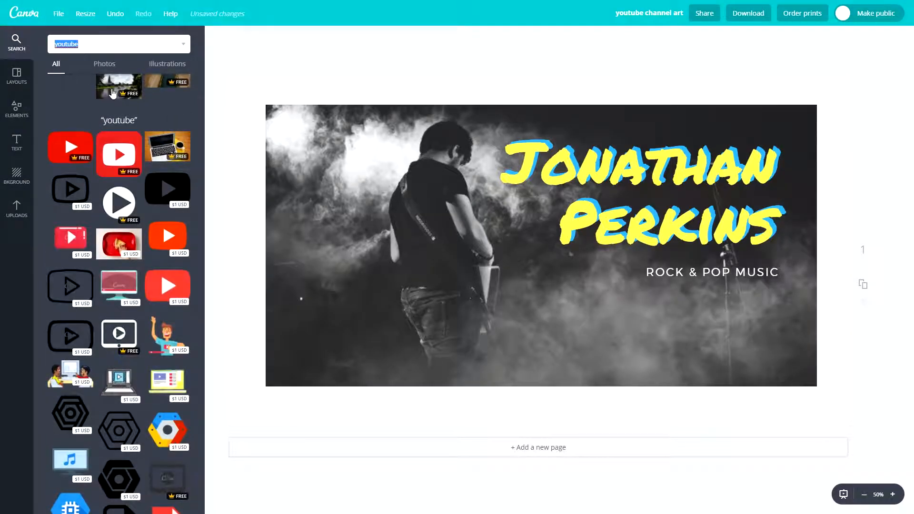
left_click_drag(194, 155, 333, 169)
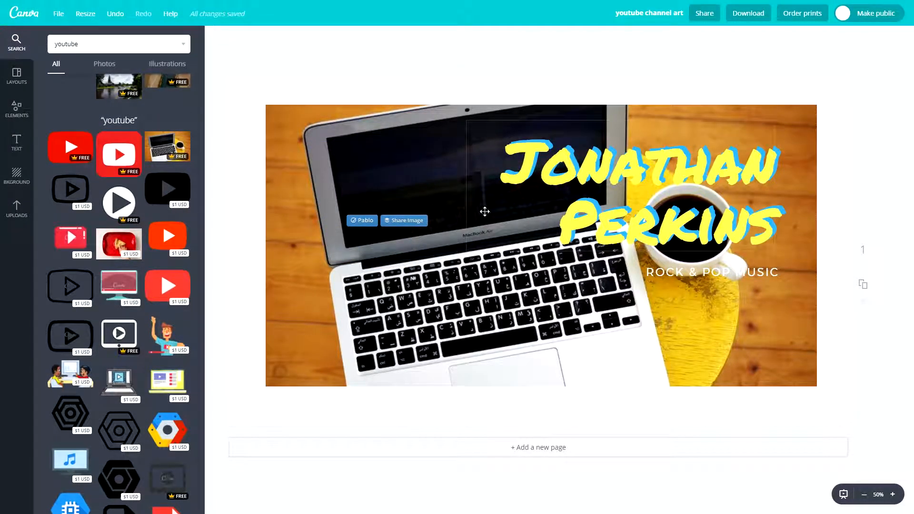
left_click(248, 180)
scroll(134, 216, "down", 5)
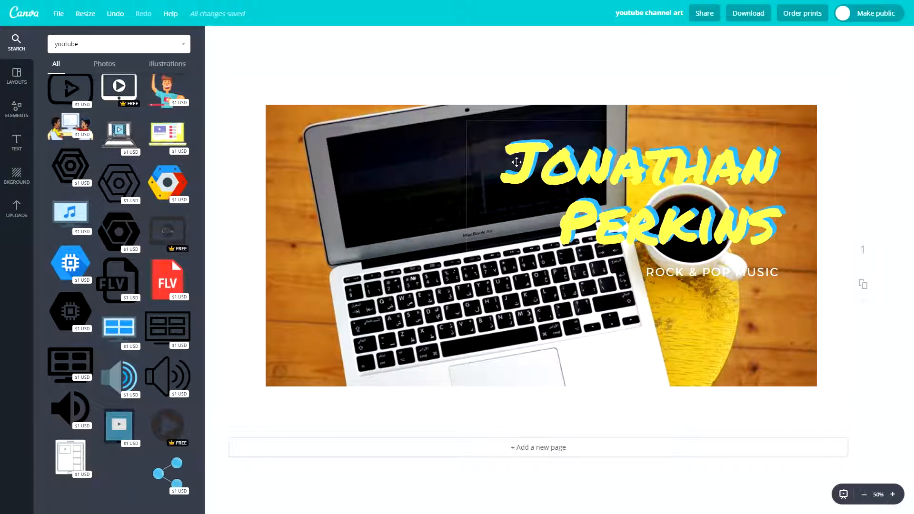
Blur the laptop background photo by +37 using the advanced filter options
left_click(582, 201)
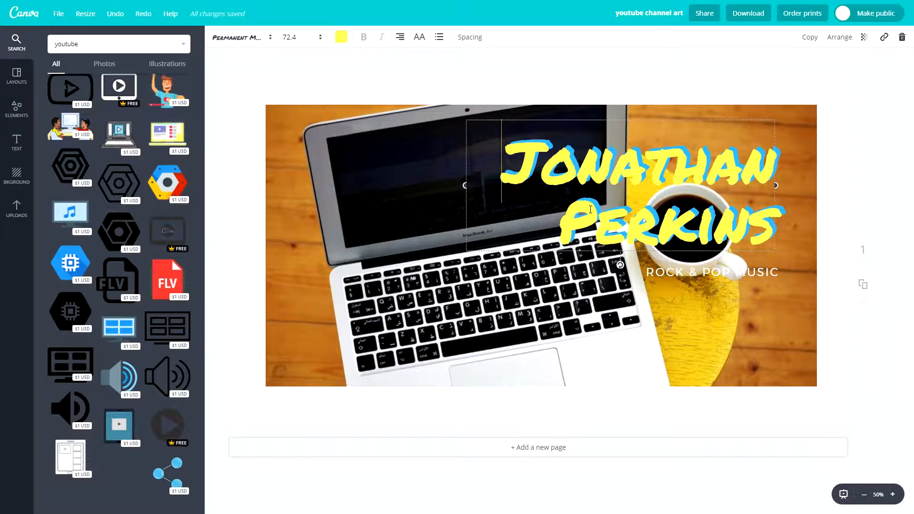
left_click(211, 54)
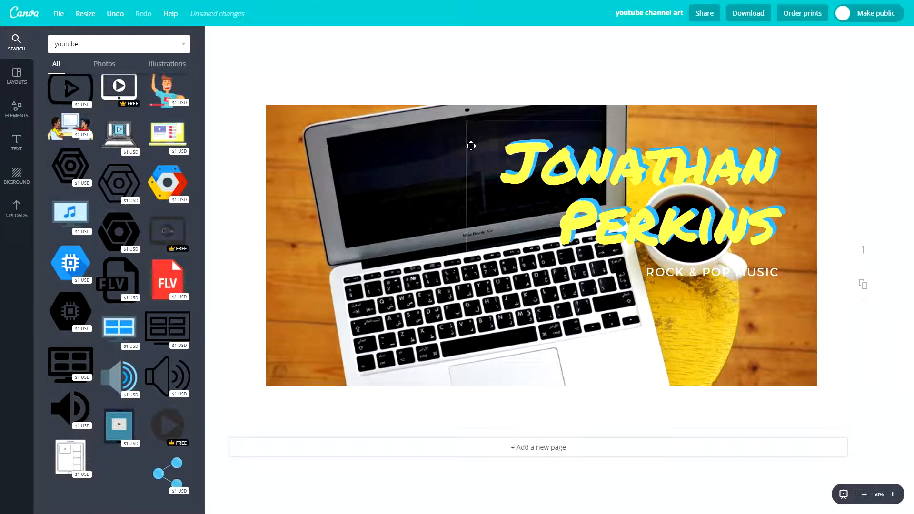
left_click(357, 151)
left_click(234, 42)
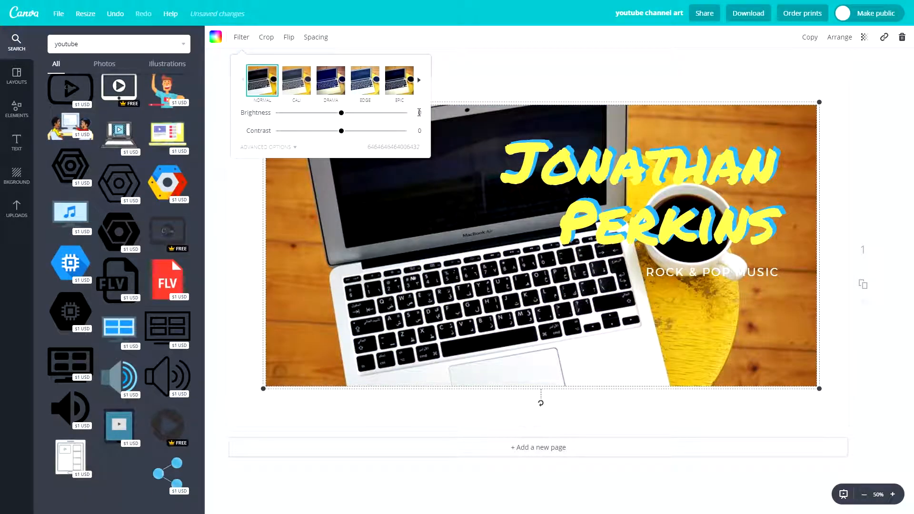
left_click(269, 147)
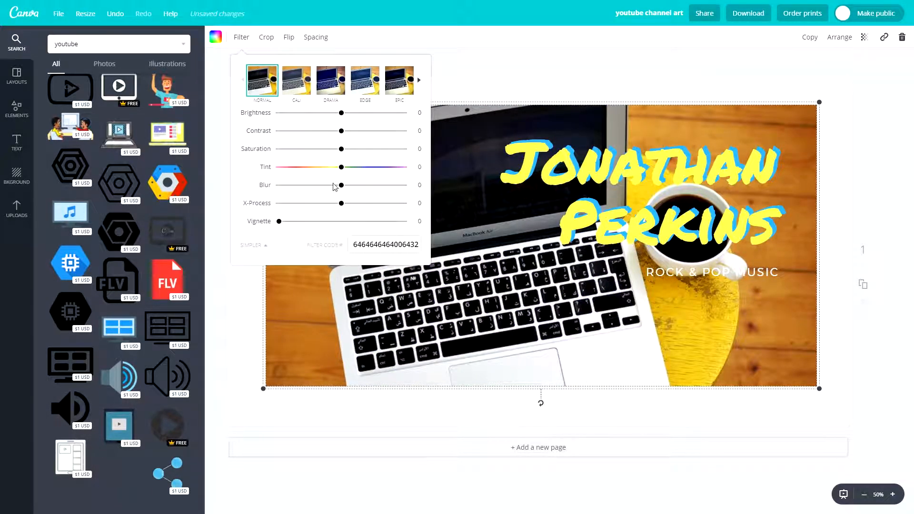
left_click_drag(344, 186, 364, 186)
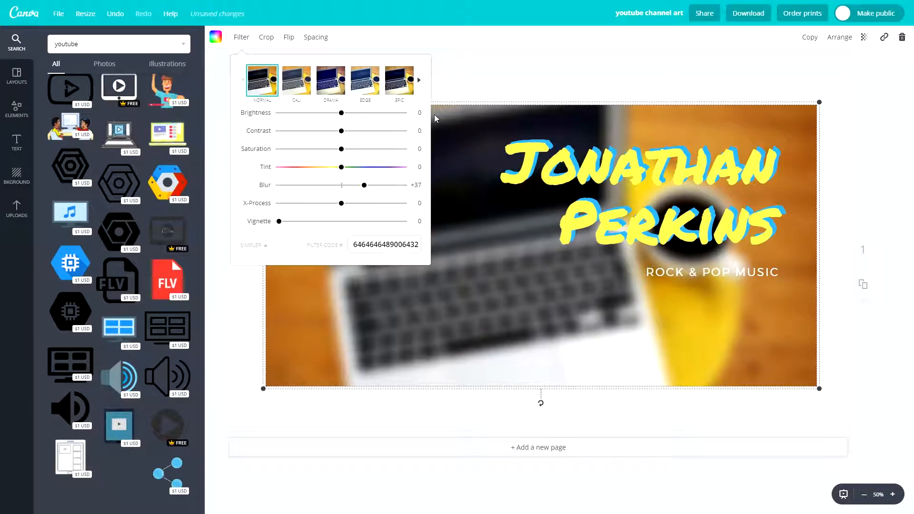
left_click(577, 79)
Delete the white "ROCK & POP MUSIC" subtitle and shift the background photo down slightly
left_click(686, 279)
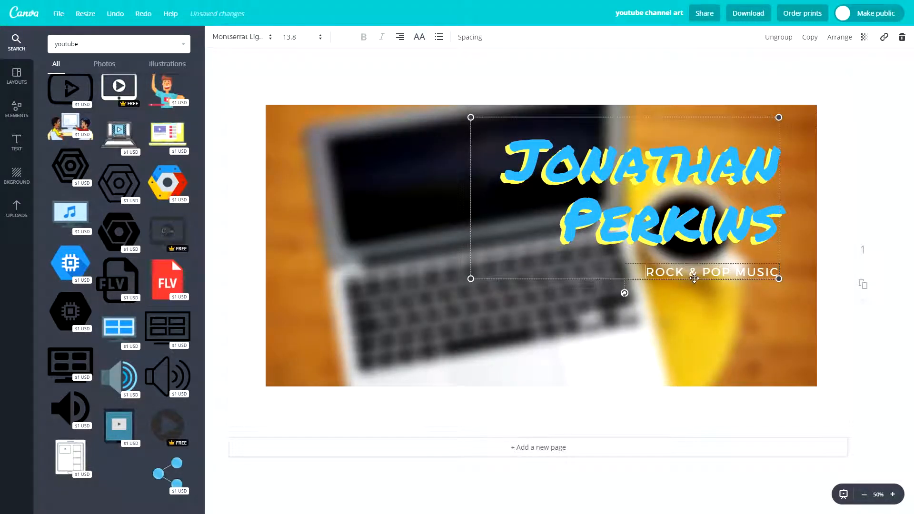
double_click(692, 275)
key("Delete")
key("Escape")
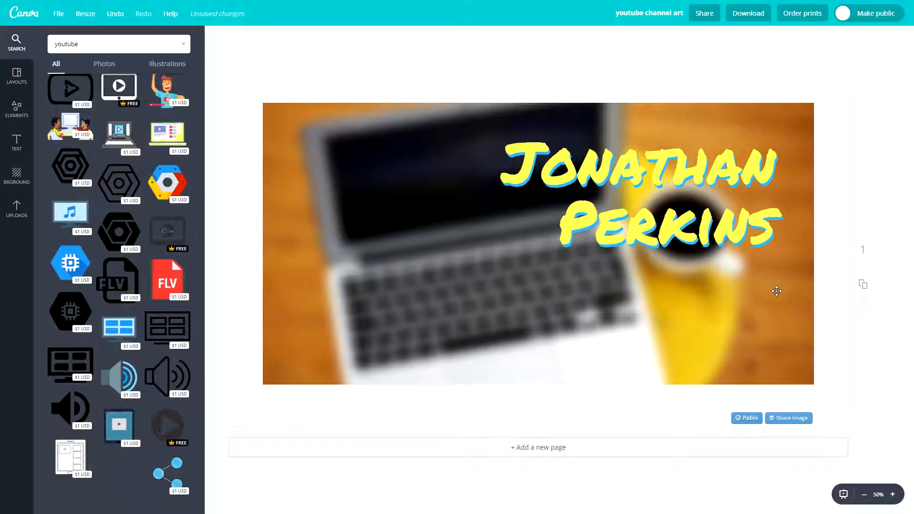
mouse_move(777, 288)
left_mouse_down()
mouse_move(703, 290)
mouse_move(788, 291)
mouse_move(779, 286)
mouse_move(779, 296)
left_mouse_up()
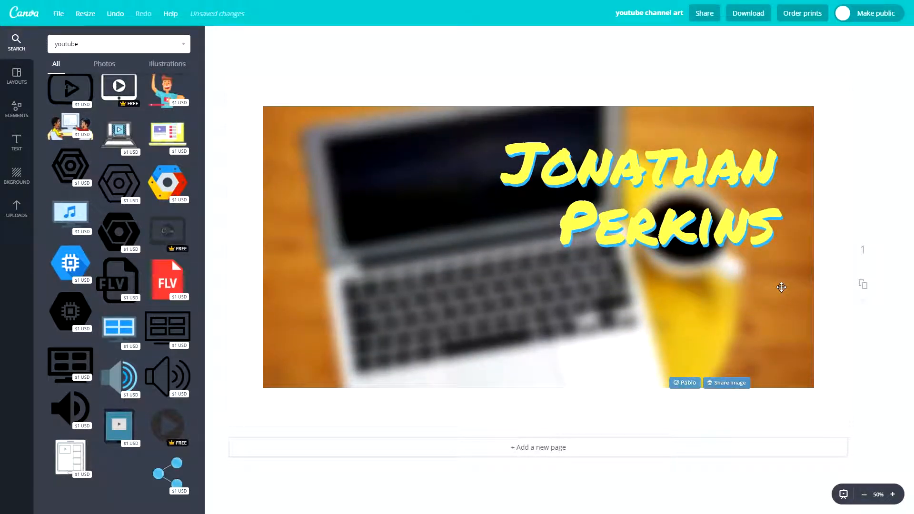
Move the yellow and blue titles apart, change the yellow one to "BlackBrick" and widen its text box to fit one line
left_click_drag(657, 237, 473, 318)
left_click_drag(692, 245, 689, 326)
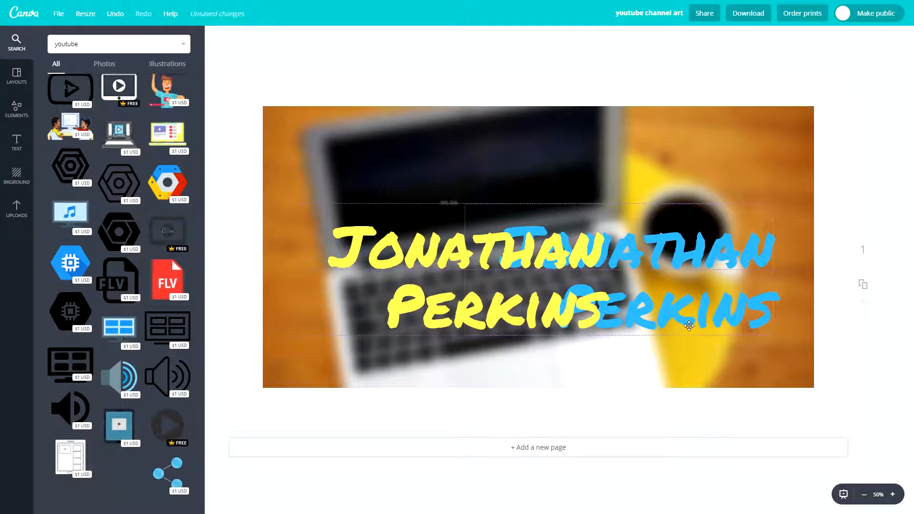
triple_click(421, 246)
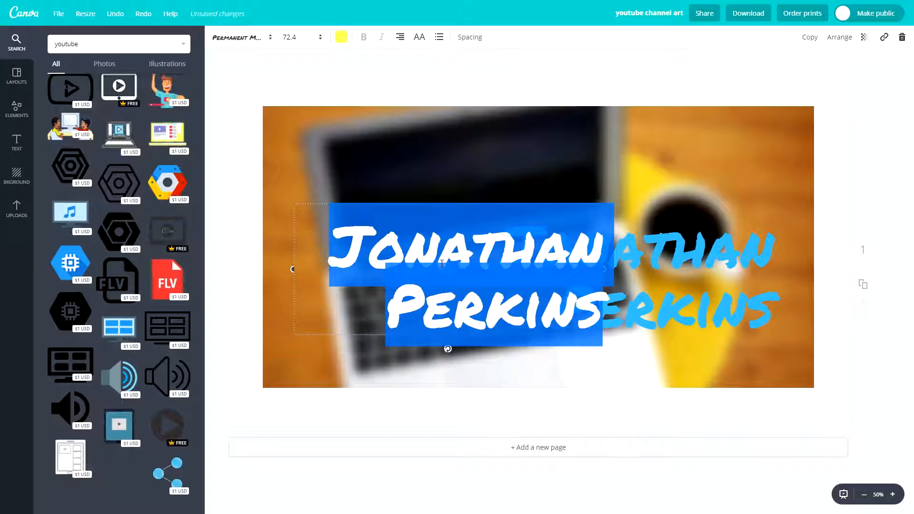
type("B")
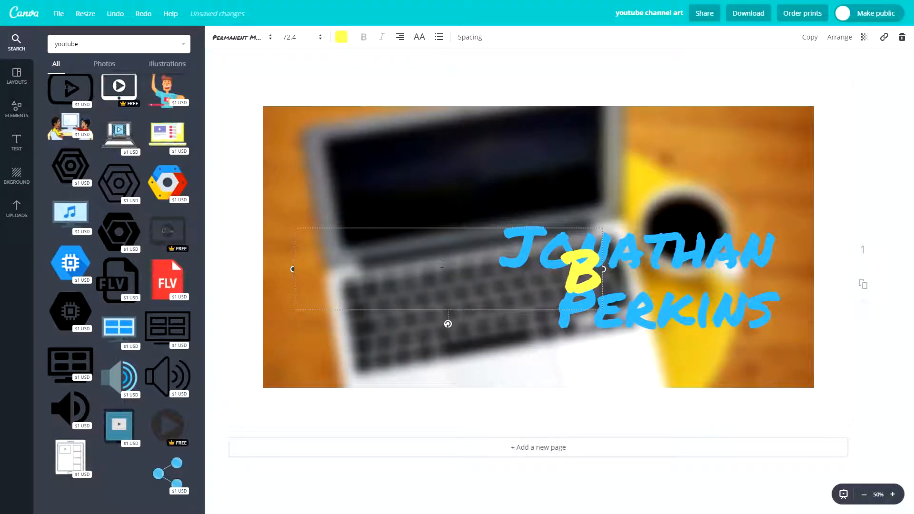
type("VackBrick")
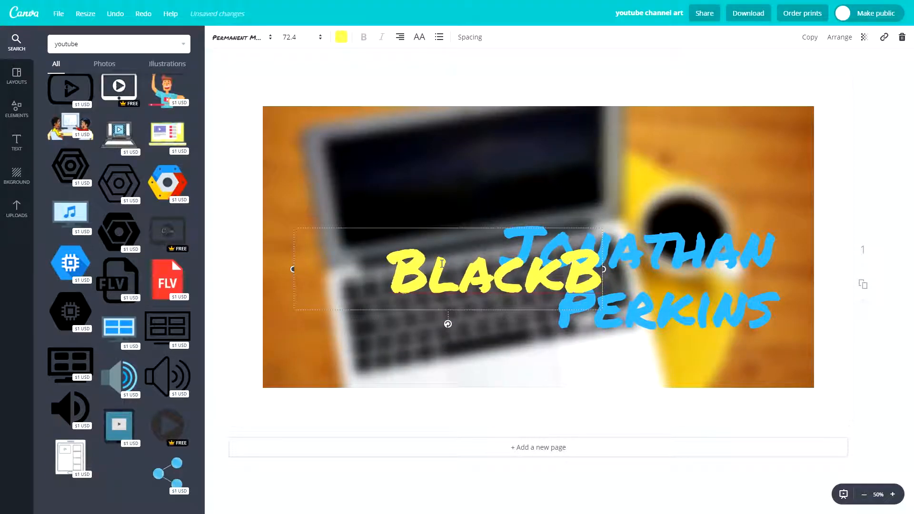
left_click_drag(604, 270, 638, 274)
Copy the "BlackBrick" text into the blue title, replacing its wording, and widen that text box
double_click(556, 265)
key("ctrl+c")
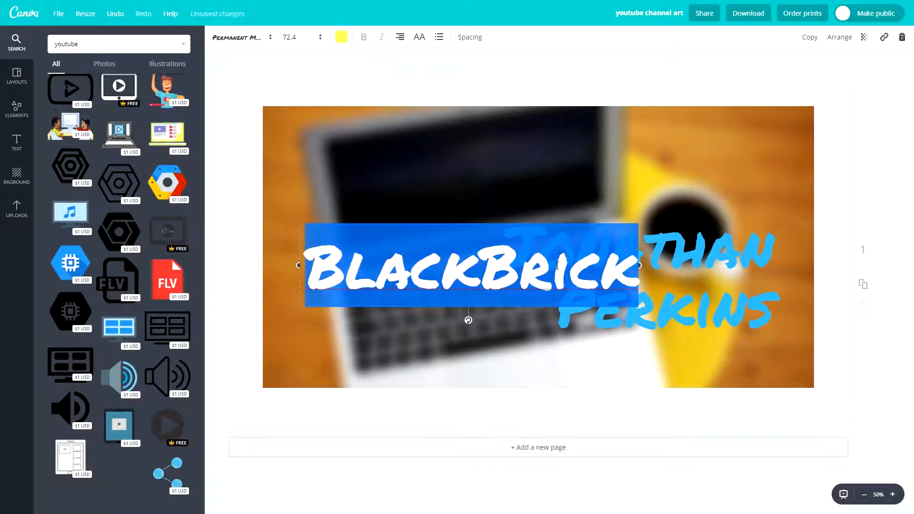
left_click(651, 305)
double_click(652, 305)
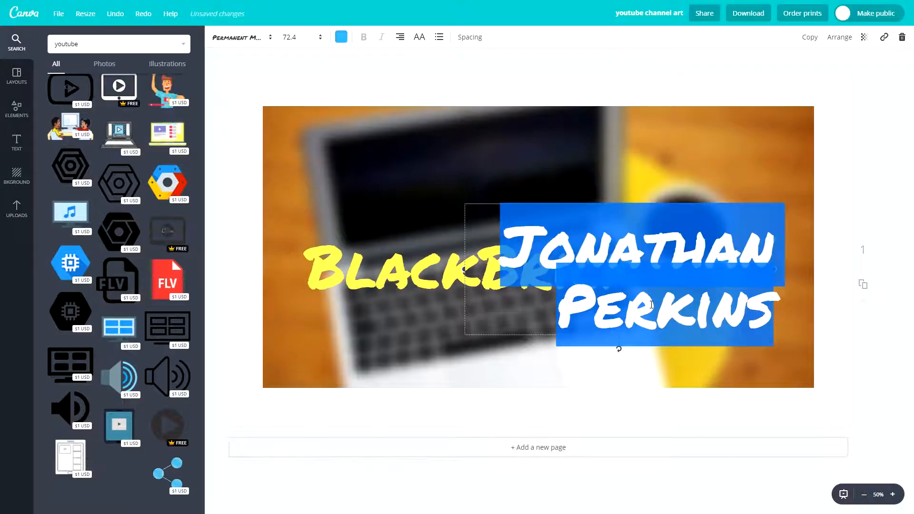
key("ctrl+v")
left_click_drag(775, 268, 796, 269)
Place the yellow "BlackBrick" title over the blue one with a slight offset, near the middle of the banner
left_click_drag(622, 232, 590, 171)
left_click_drag(494, 281, 561, 262)
left_click_drag(622, 210, 573, 242)
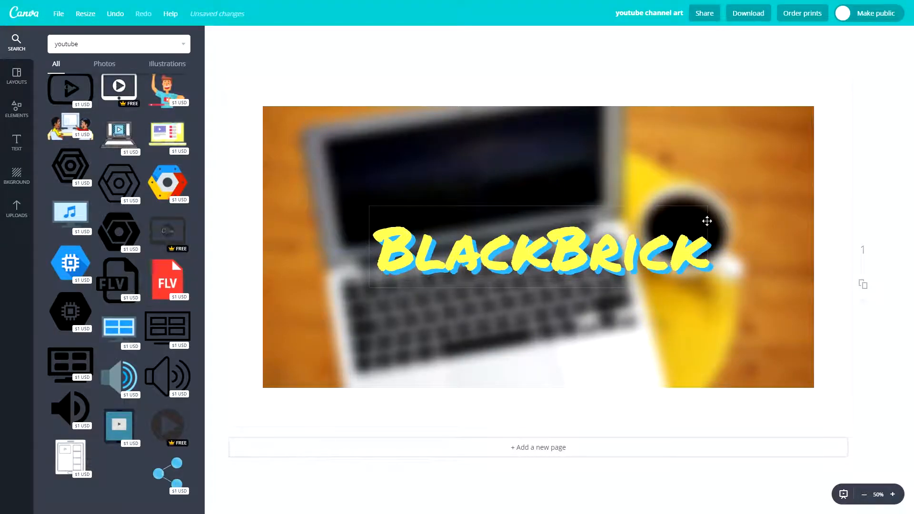
left_click(710, 219)
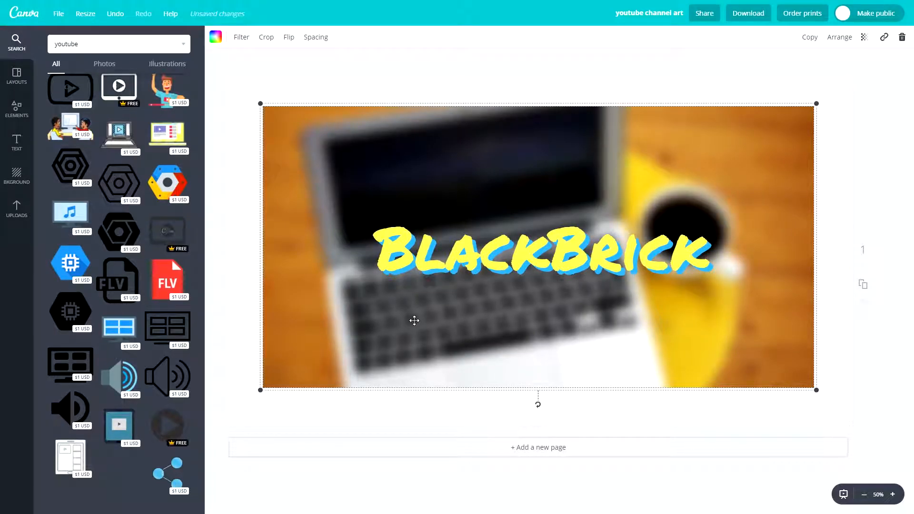
scroll(101, 205, "up", 5)
left_click(137, 201)
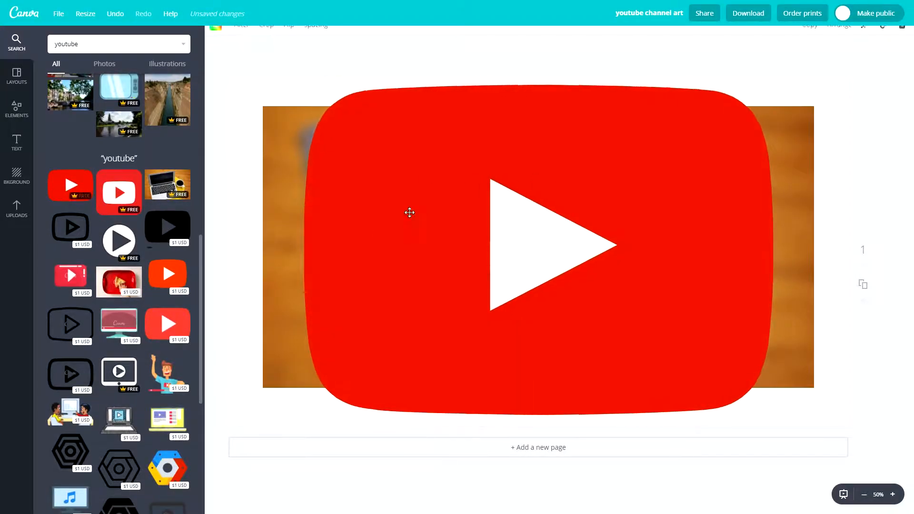
left_click_drag(302, 85, 593, 289)
left_click_drag(654, 336, 467, 321)
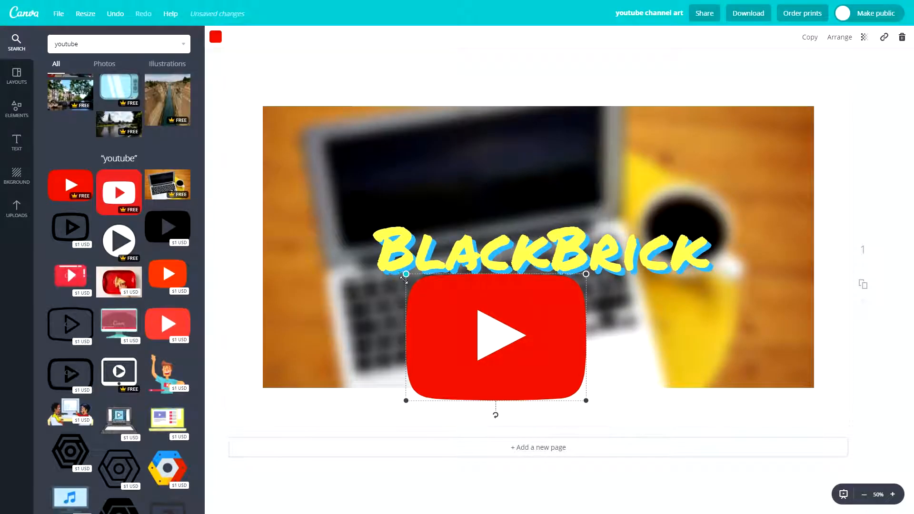
left_click_drag(403, 278, 434, 299)
left_click_drag(485, 327, 390, 293)
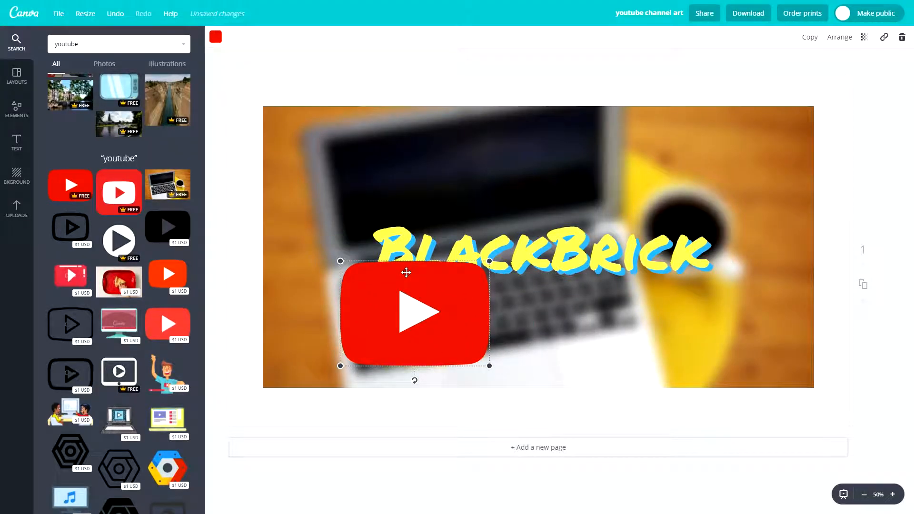
key("Delete")
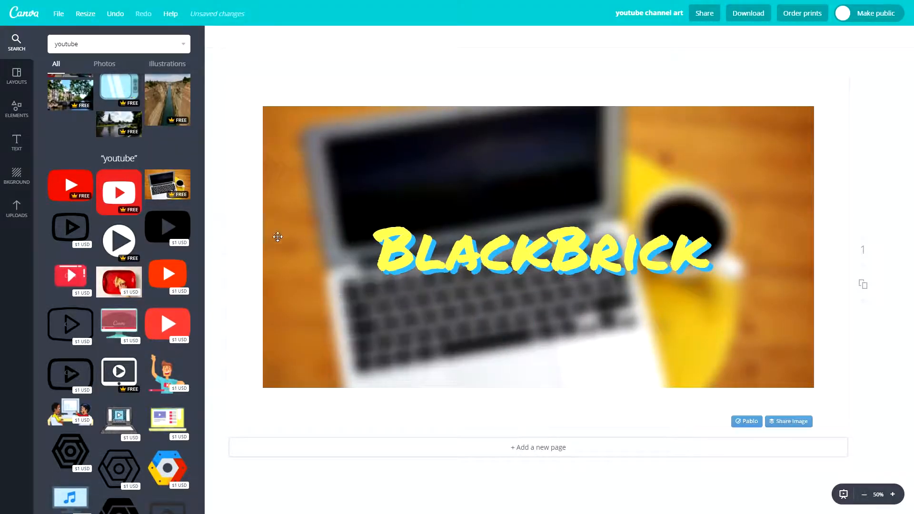
Search the library for "snapchat" and place the square yellow Snapchat icon, shrunk small, above the start of the "BlackBrick" title
double_click(87, 47)
type("s")
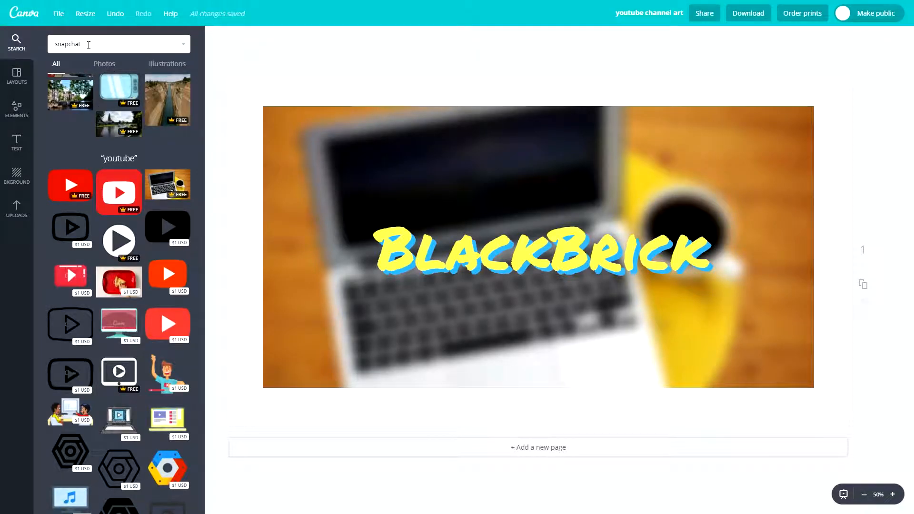
type("napchat")
key("Return")
left_click(74, 152)
left_click_drag(561, 232, 384, 202)
left_click(423, 188)
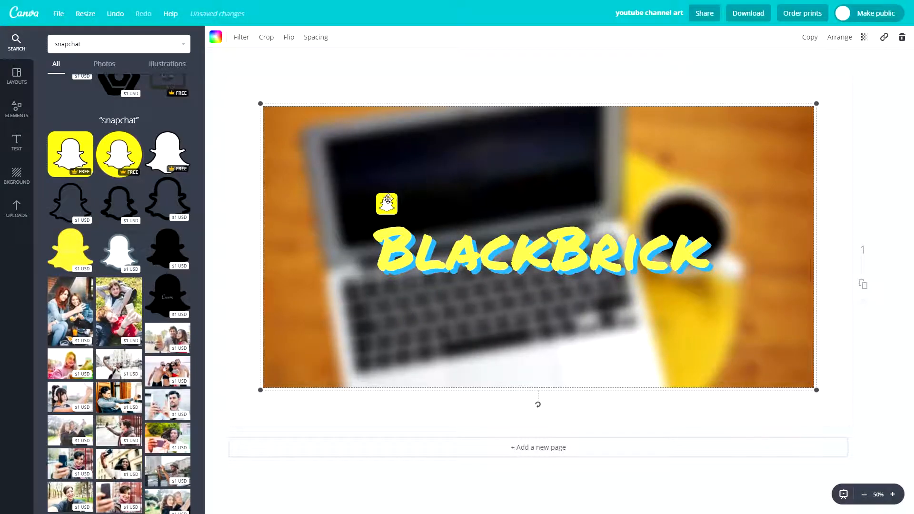
left_click(400, 241)
left_click(537, 302)
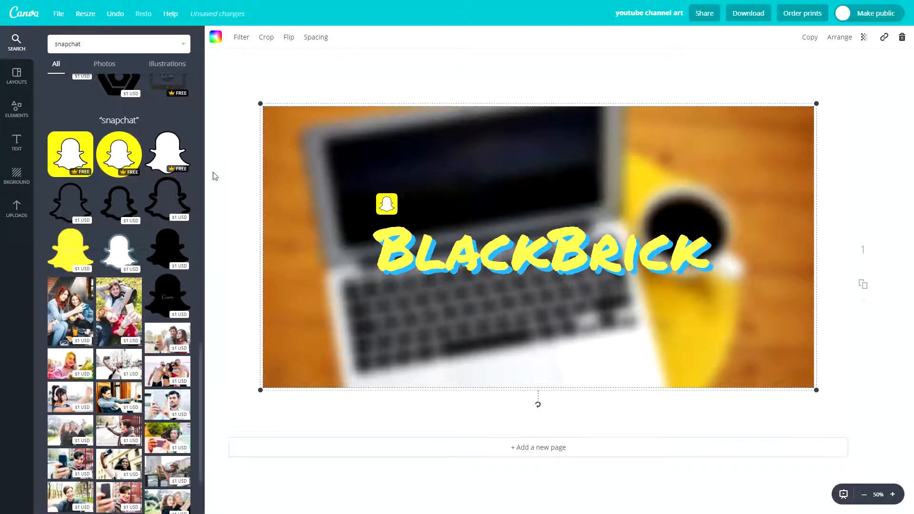
Duplicate the yellow "BlackBrick" title above the original and set the copy's font to Tenby Five
left_click(458, 269)
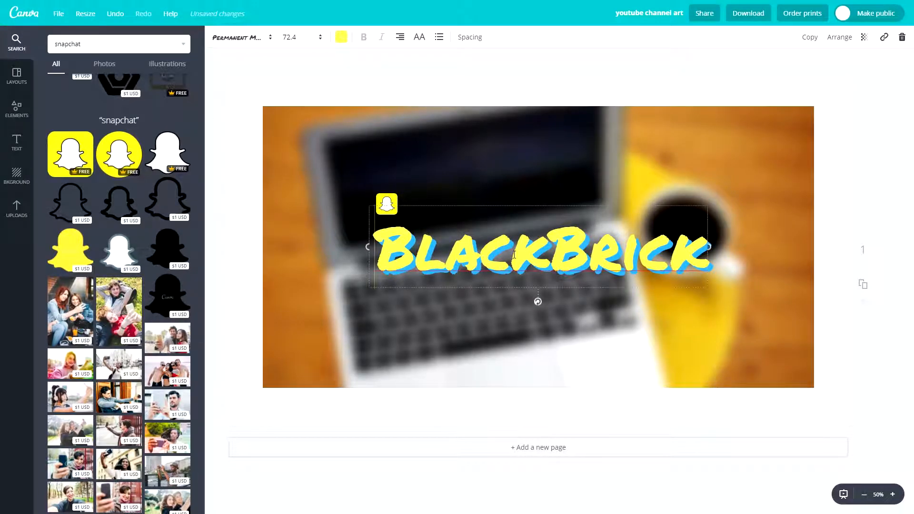
left_click(810, 38)
left_click_drag(516, 208, 522, 140)
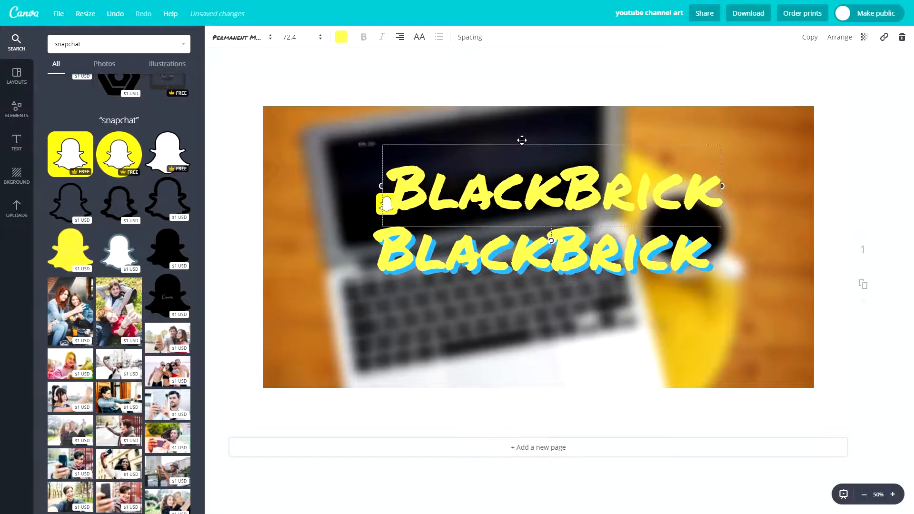
left_click(238, 37)
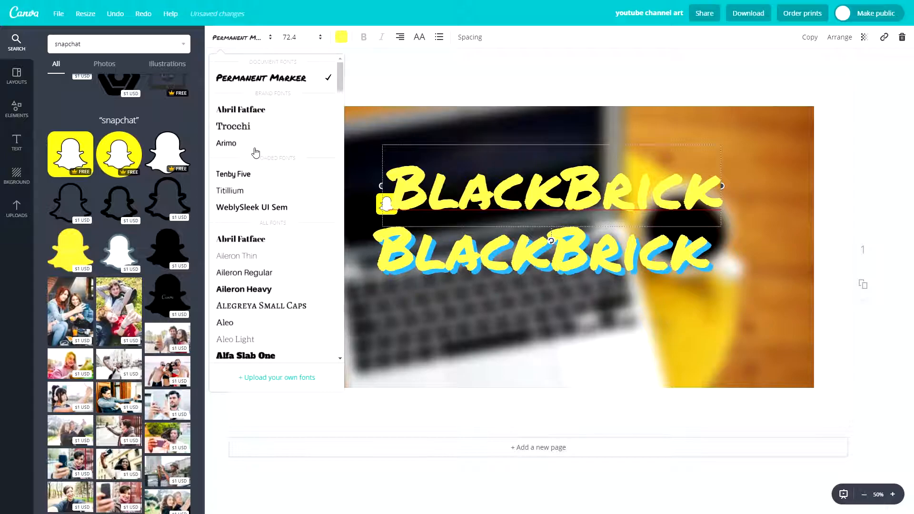
left_click(254, 176)
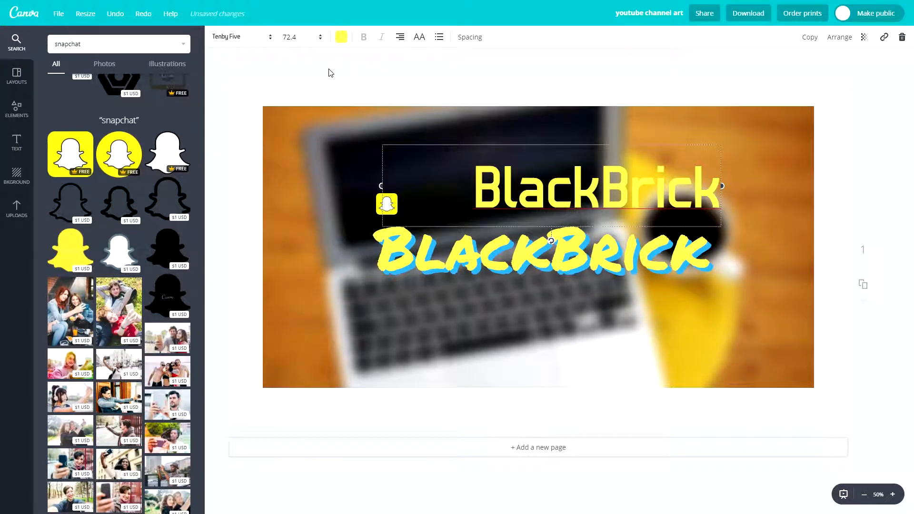
Set the copied text's size to 18, narrow its text box and place it just right of the Snapchat icon
left_click(321, 38)
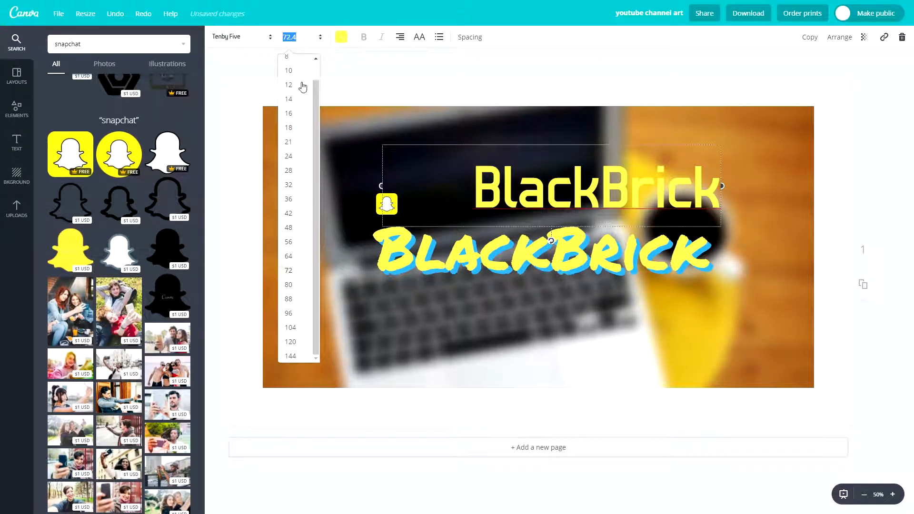
left_click(299, 133)
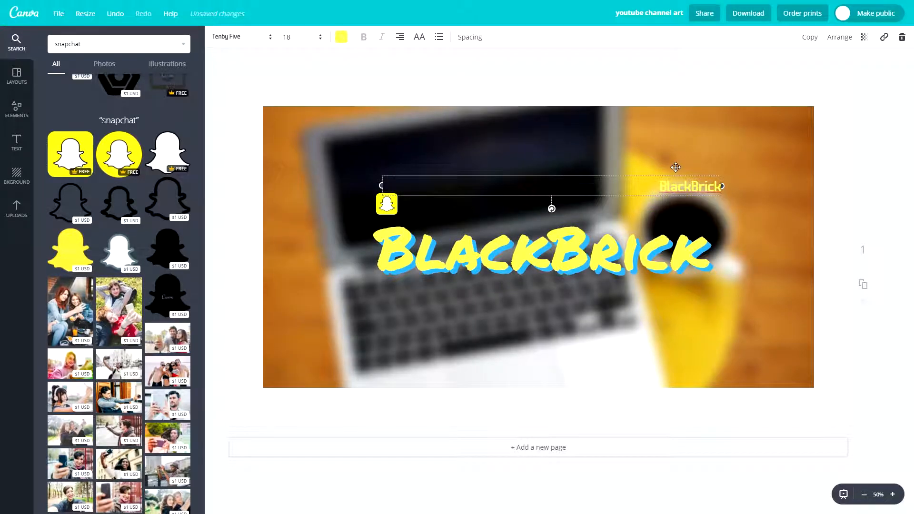
left_click_drag(681, 172, 566, 160)
left_click_drag(370, 180, 427, 190)
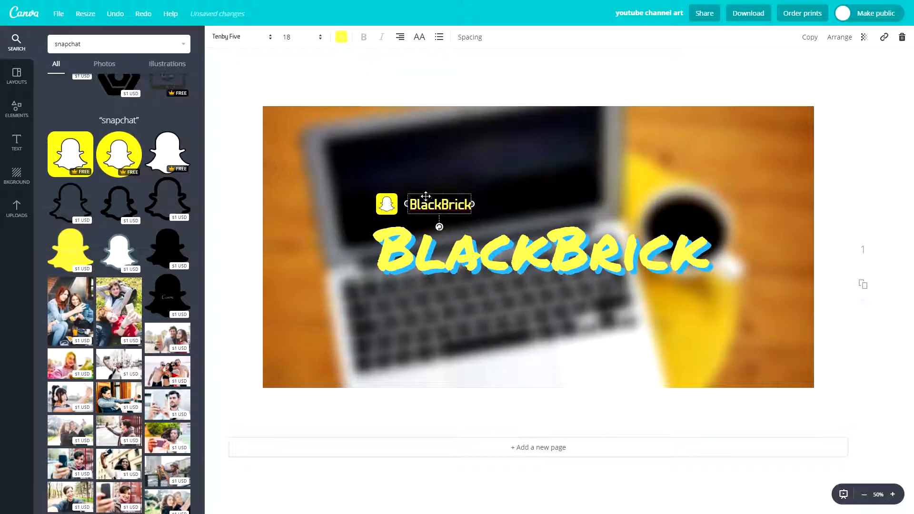
Add "@" before the small "BlackBrick" text beside the Snapchat icon and widen its box to fit one line
left_click(414, 205)
type("@")
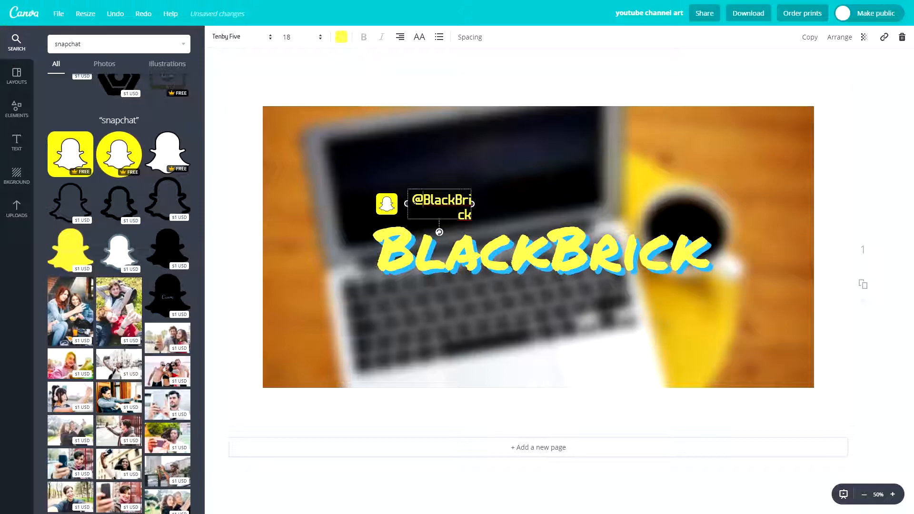
double_click(421, 204)
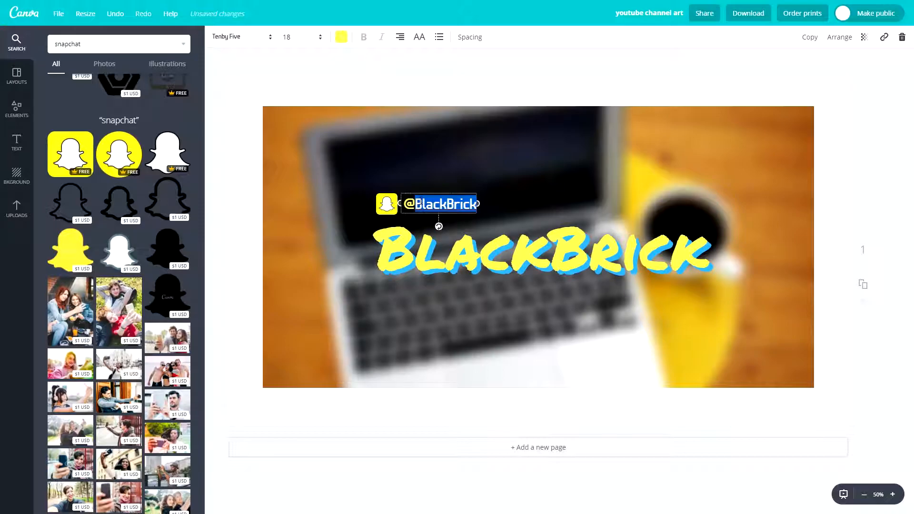
triple_click(421, 204)
left_click(341, 39)
left_click(499, 255)
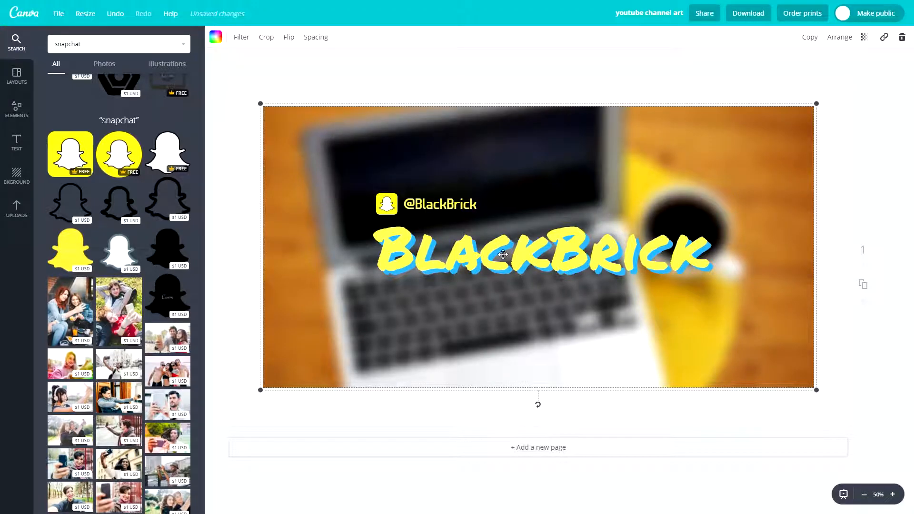
triple_click(433, 204)
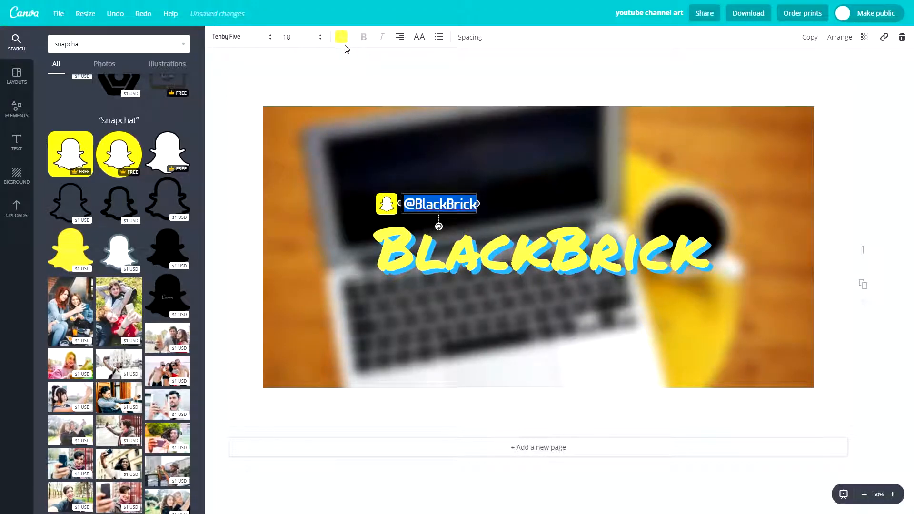
left_click(341, 37)
left_click(371, 163)
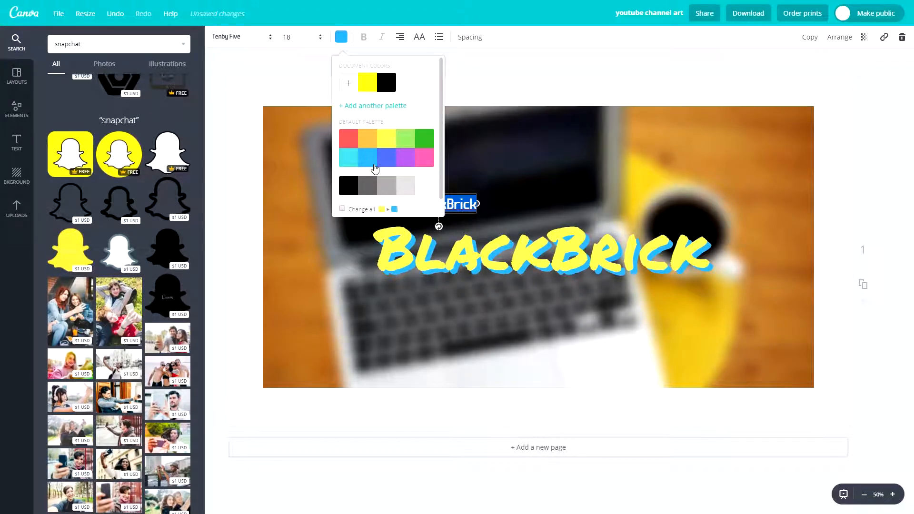
left_click(555, 152)
mouse_move(443, 204)
left_mouse_down()
mouse_move(450, 258)
mouse_move(446, 205)
left_mouse_up()
left_click(515, 190)
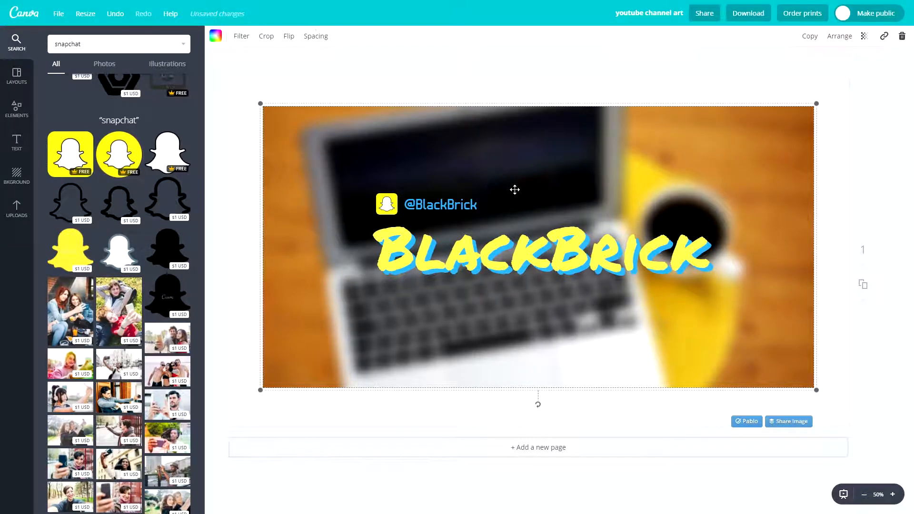
Search the library for "twitter" and place the square blue Twitter icon, shrunk to match the Snapchat icon, just right of the handle
double_click(116, 47)
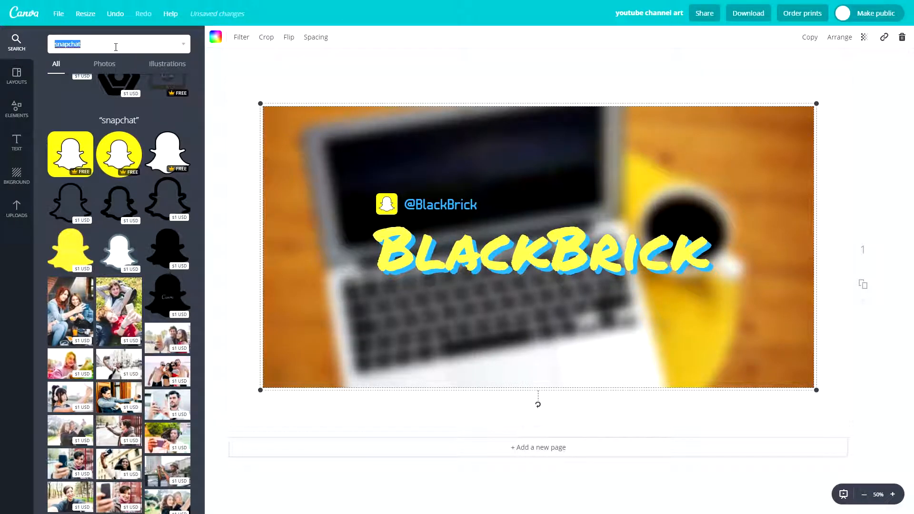
type("twitter")
key("Return")
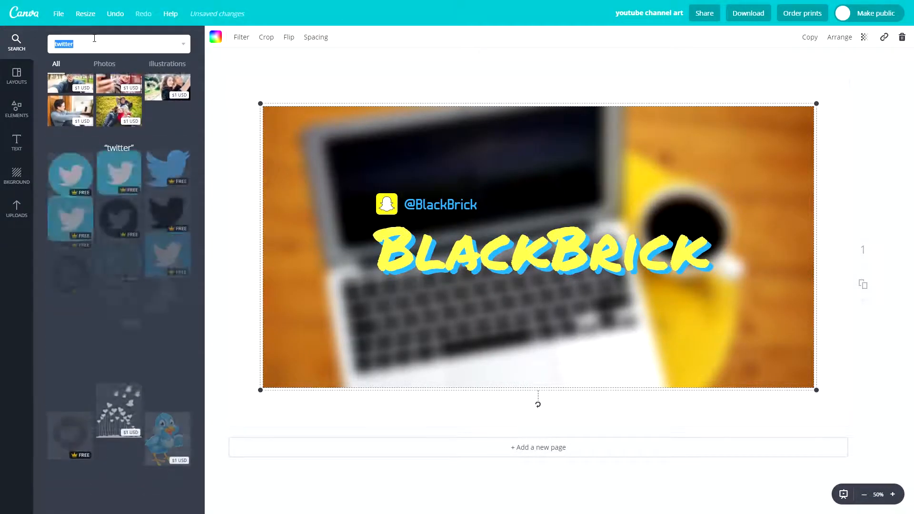
left_click(114, 147)
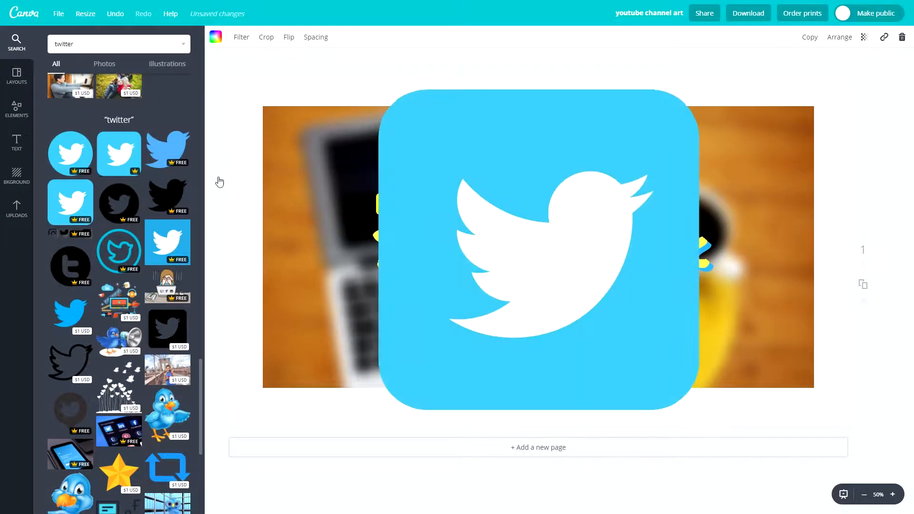
left_click_drag(707, 92, 385, 362)
left_click_drag(389, 405, 503, 206)
left_click(535, 159)
left_click(440, 205)
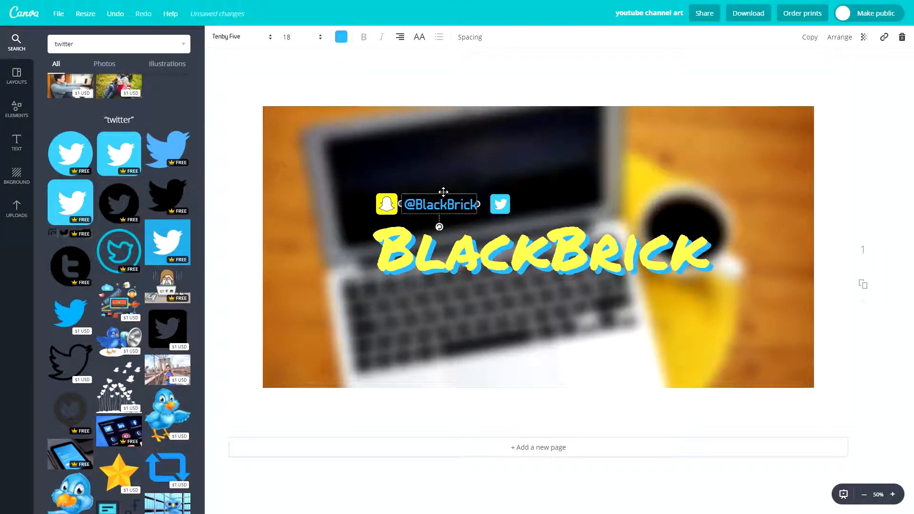
key("ctrl+d")
left_click_drag(446, 199, 554, 192)
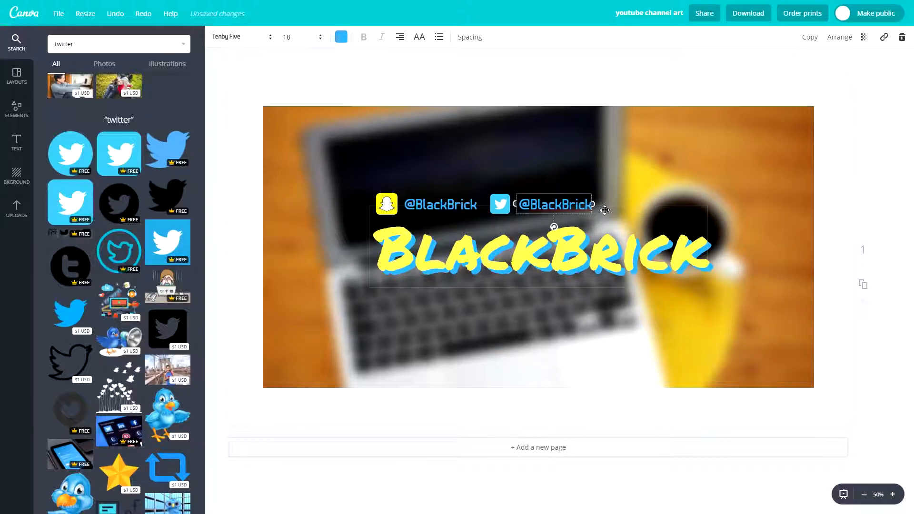
key("Return")
type("Lea")
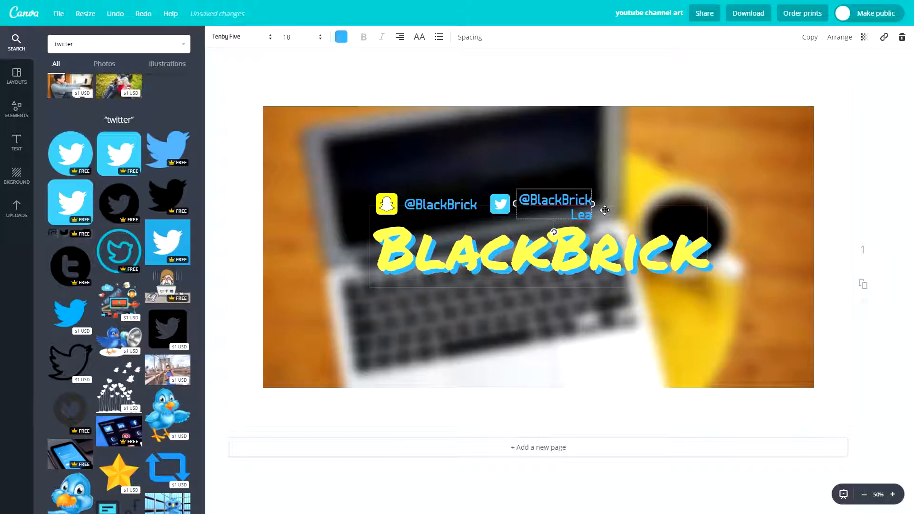
type("nrn")
left_click_drag(596, 211, 628, 205)
double_click(607, 204)
triple_click(607, 204)
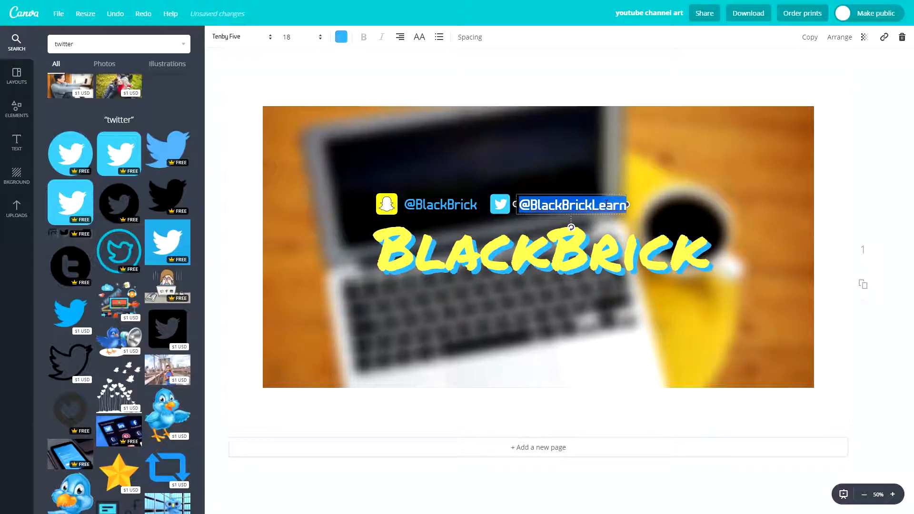
key("ctrl+c")
triple_click(443, 205)
key("ctrl+v")
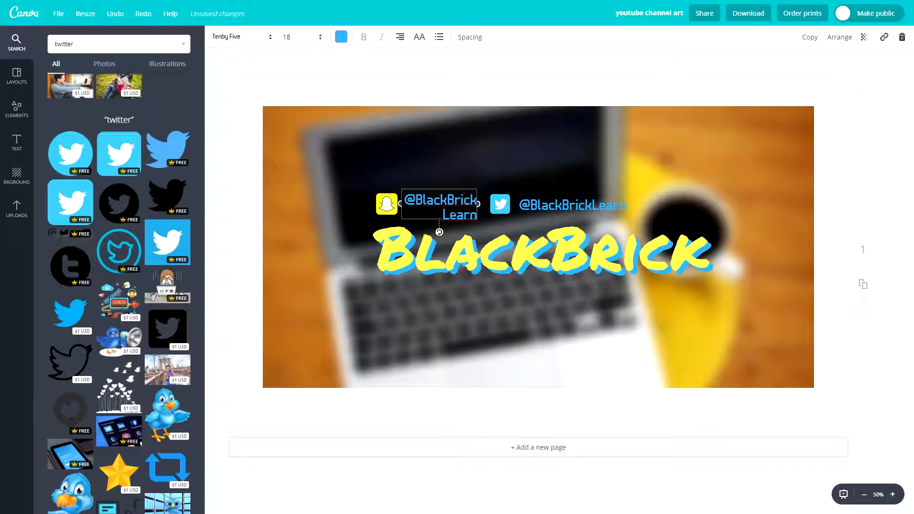
Widen the Snapchat handle's box to one line and shift the Twitter icon and its handle to the right of it
left_click_drag(482, 202, 511, 204)
left_click_drag(589, 206, 616, 206)
left_click_drag(501, 204, 559, 206)
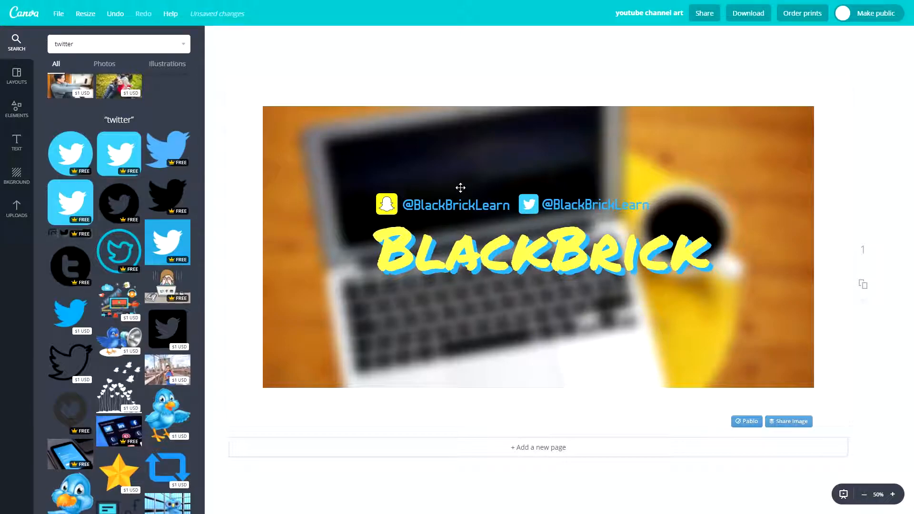
left_click(412, 258)
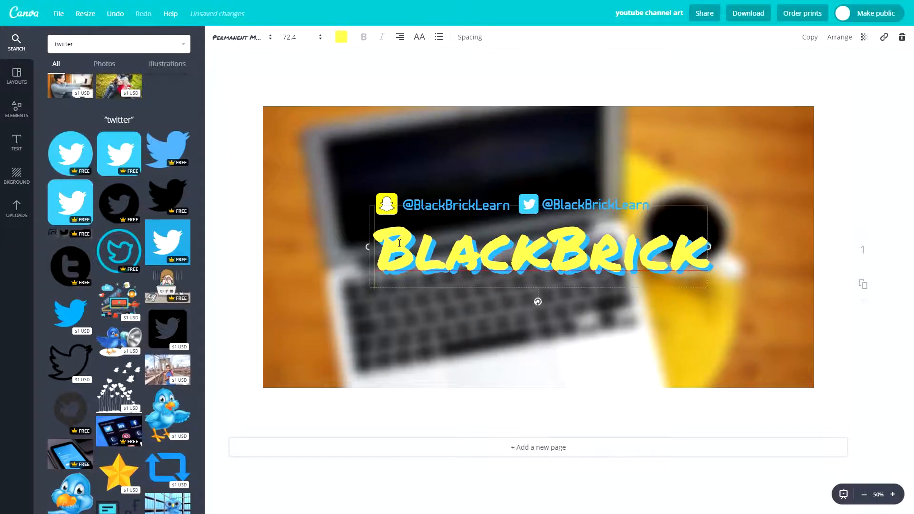
left_click(618, 333)
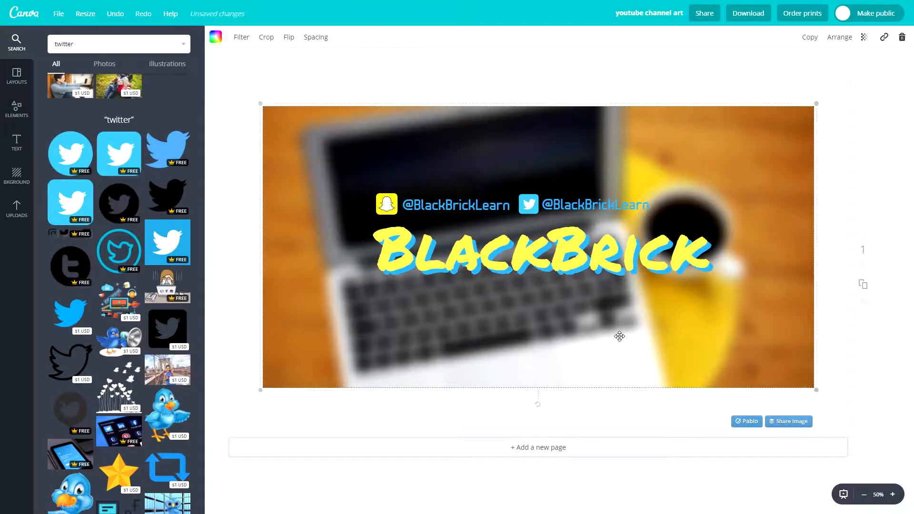
left_click(610, 205)
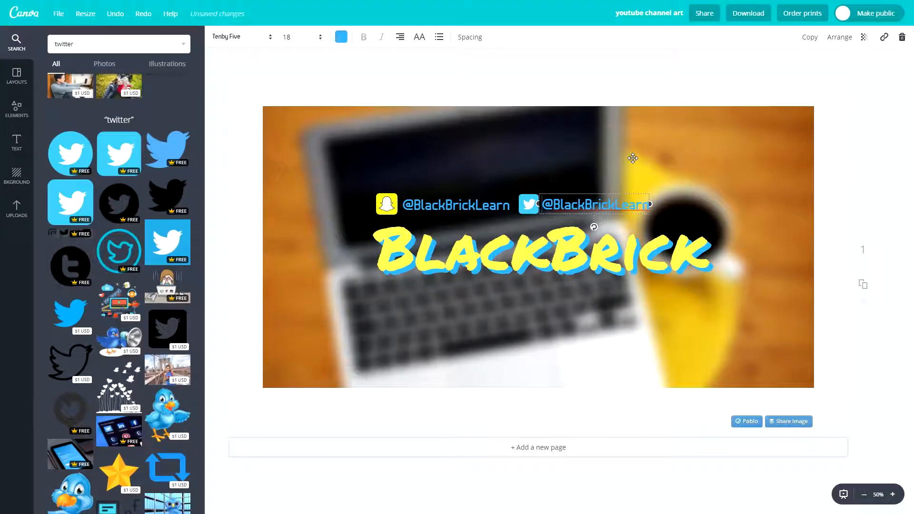
left_click(615, 186)
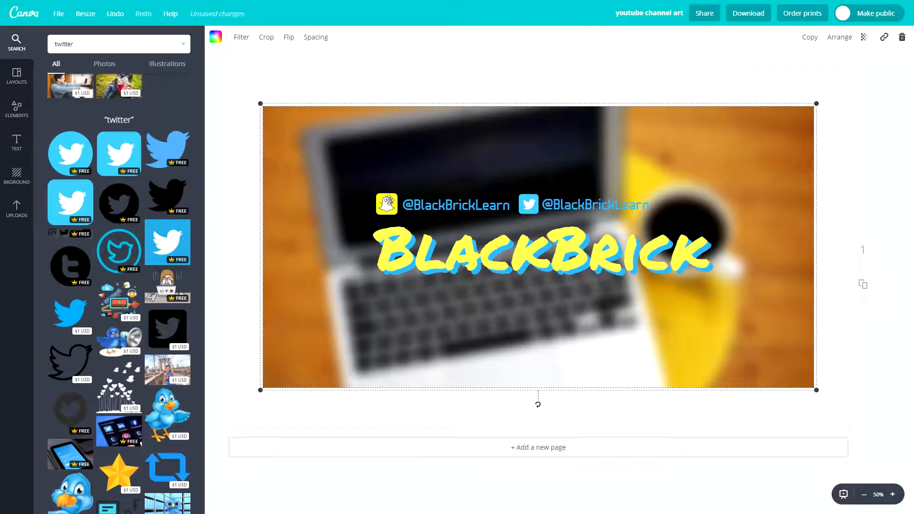
Search the library for "facebook" and place the square dark blue Facebook icon, shrunk to match the others, right of the Twitter handle
left_click(88, 48)
type("fa")
key("Return")
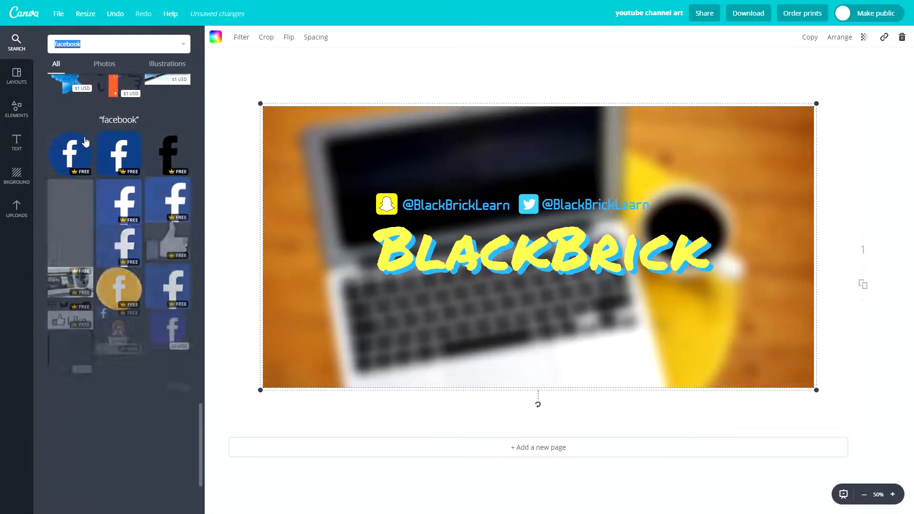
left_click(117, 144)
left_click_drag(663, 152, 460, 384)
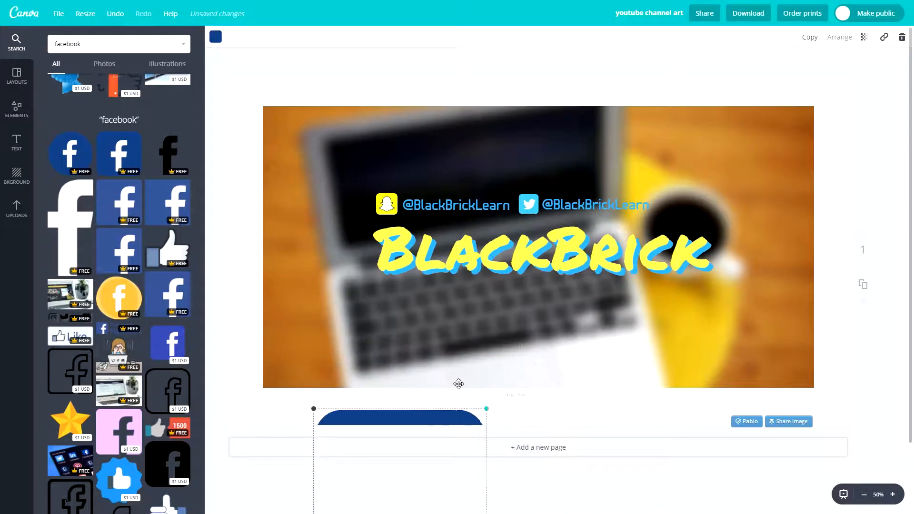
left_click_drag(406, 420, 357, 292)
left_click_drag(334, 298, 402, 216)
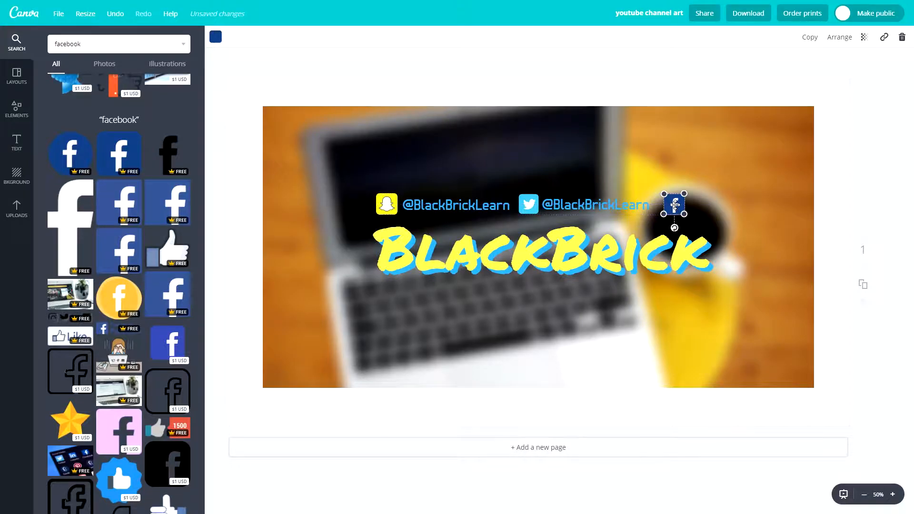
Select the row of social icons and handles together and shift it left and slightly down above the title
left_click_drag(747, 174, 704, 302)
left_click_drag(346, 168, 731, 200)
left_click_drag(565, 200, 502, 208)
left_click_drag(616, 370, 649, 245)
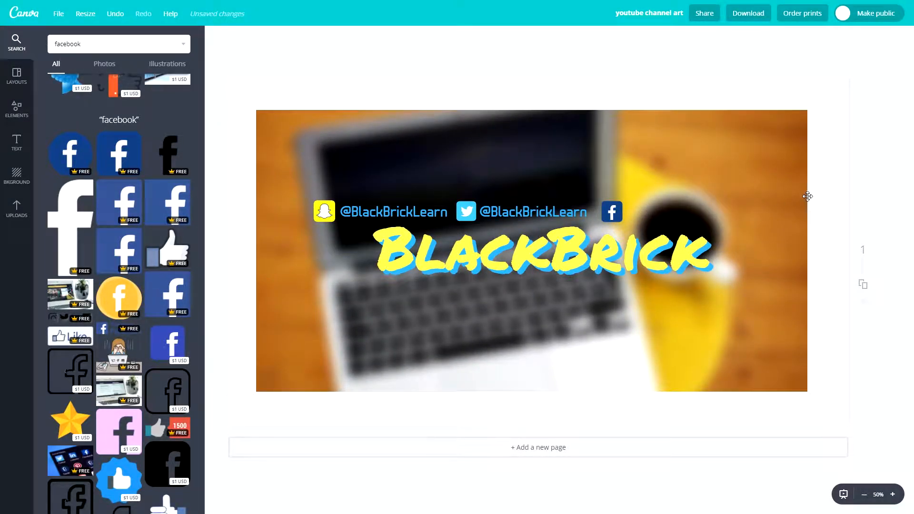
Duplicate the Twitter handle and place the copy on the same line, just right of the Facebook icon
left_click(488, 215)
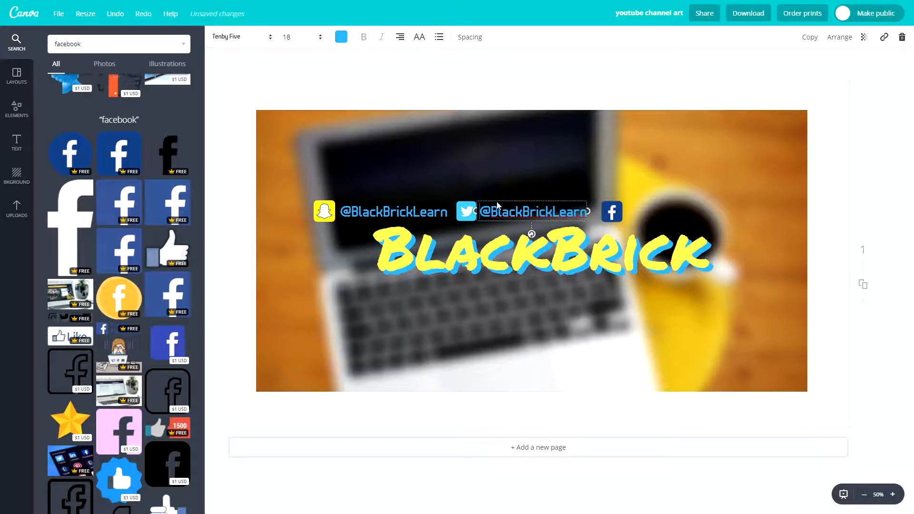
key("ctrl+d")
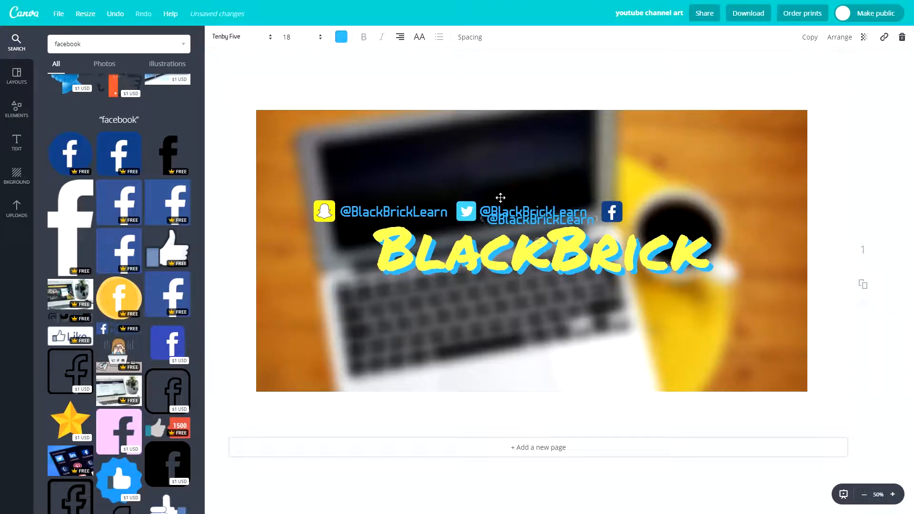
left_click_drag(532, 208, 674, 206)
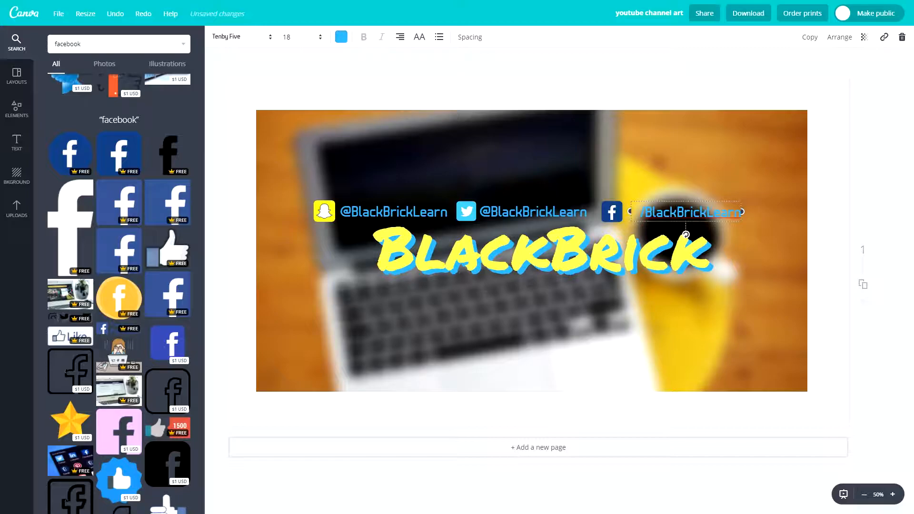
Change the Facebook handle's text to "/BlackBrickTraining", widen its box to one line and align it with the row
double_click(699, 212)
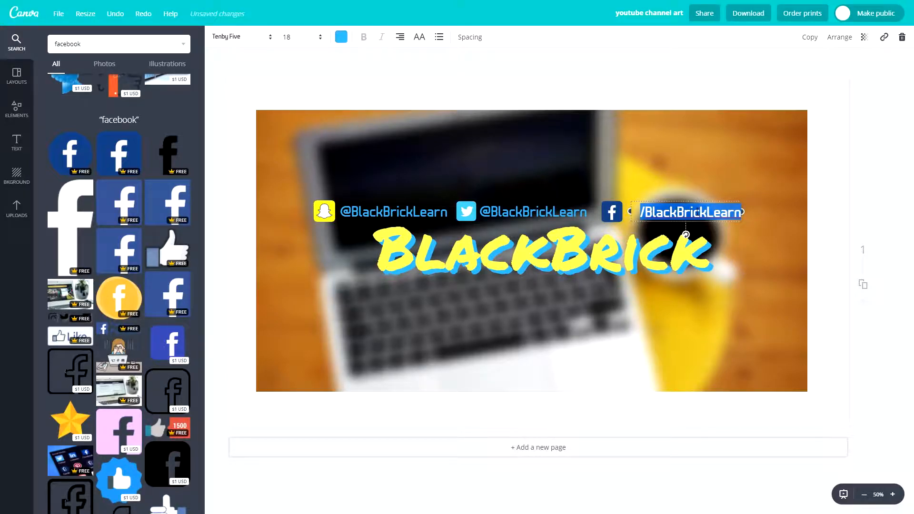
type("blackbricktraining")
left_click_drag(742, 211, 749, 212)
left_click(646, 213)
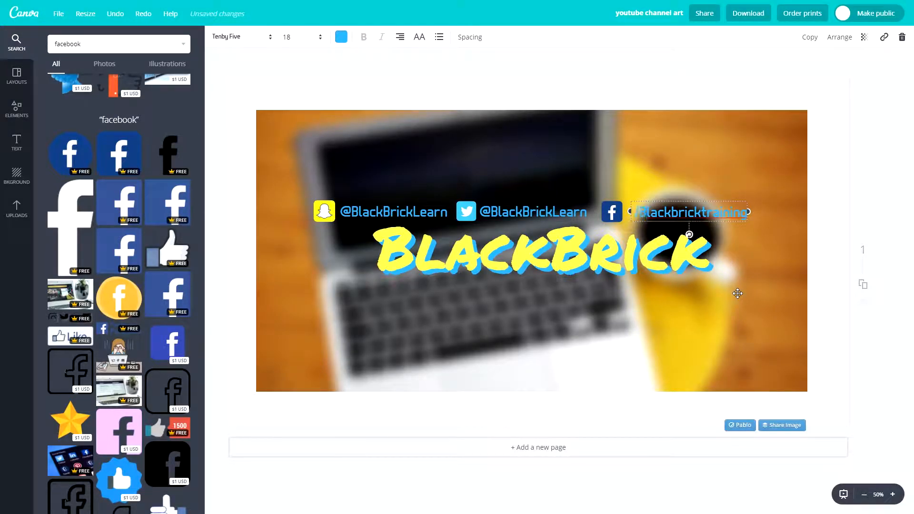
key("BackSpace")
type("B")
key("BackSpace")
type("T")
left_click(759, 266)
left_click_drag(660, 215, 658, 208)
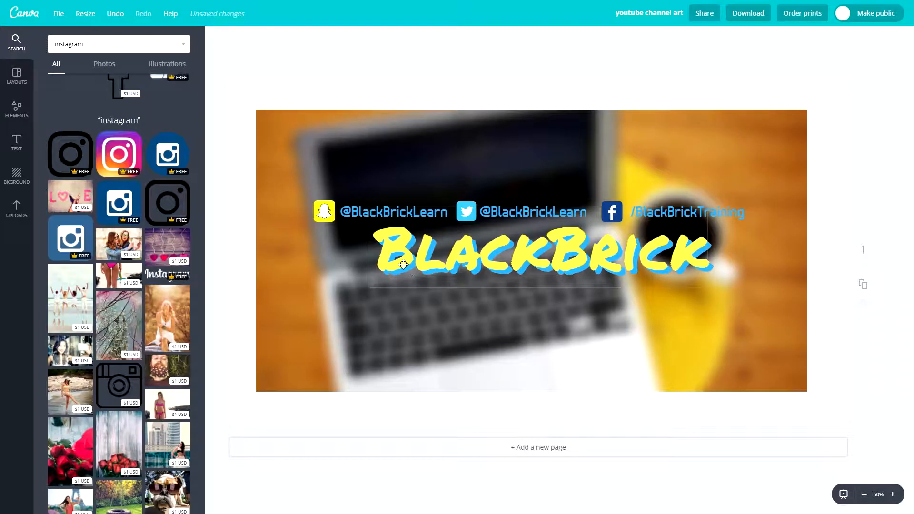
Try the front "BlackBrick" title in dark blue, grey and light green, and set it to the bright yellow document colour
left_click(404, 265)
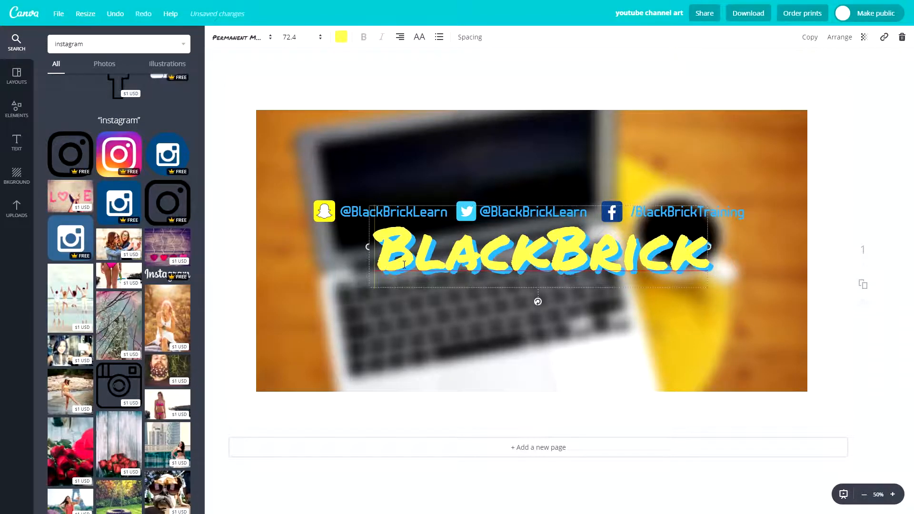
left_click(341, 37)
left_click(424, 82)
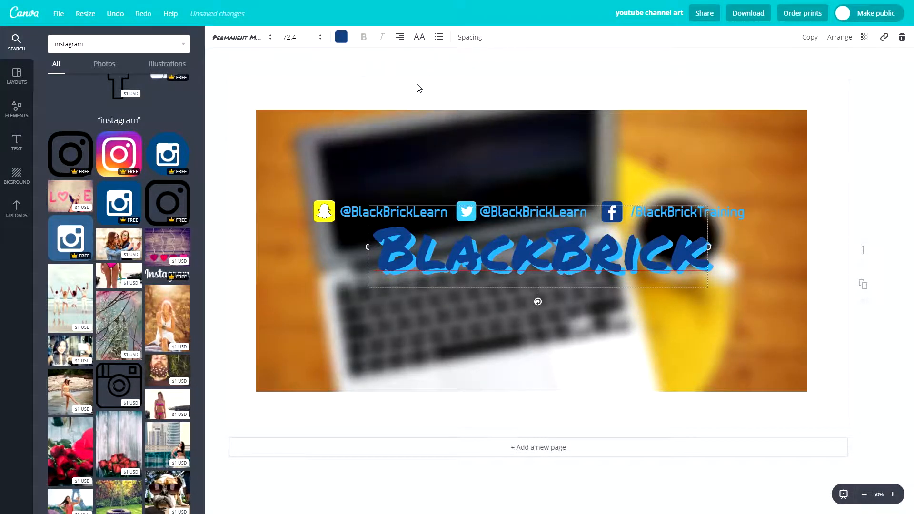
left_click(341, 37)
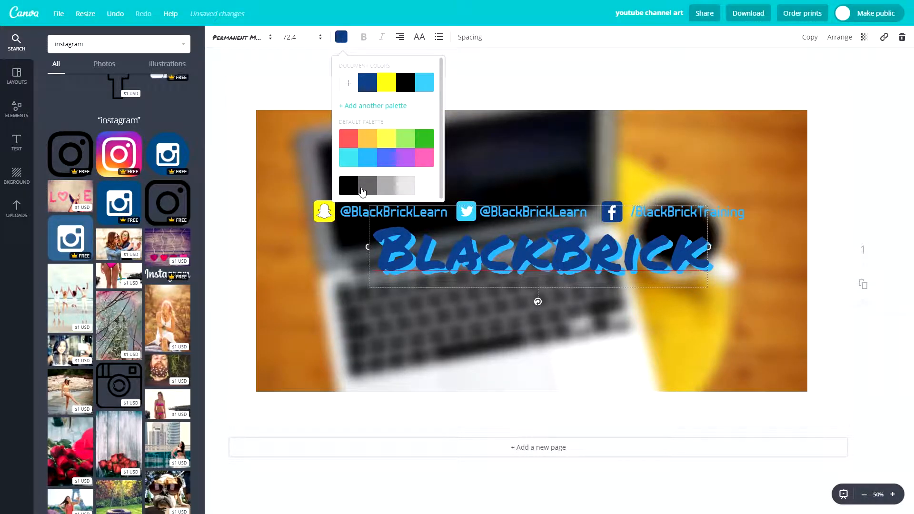
left_click(348, 139)
left_click(391, 188)
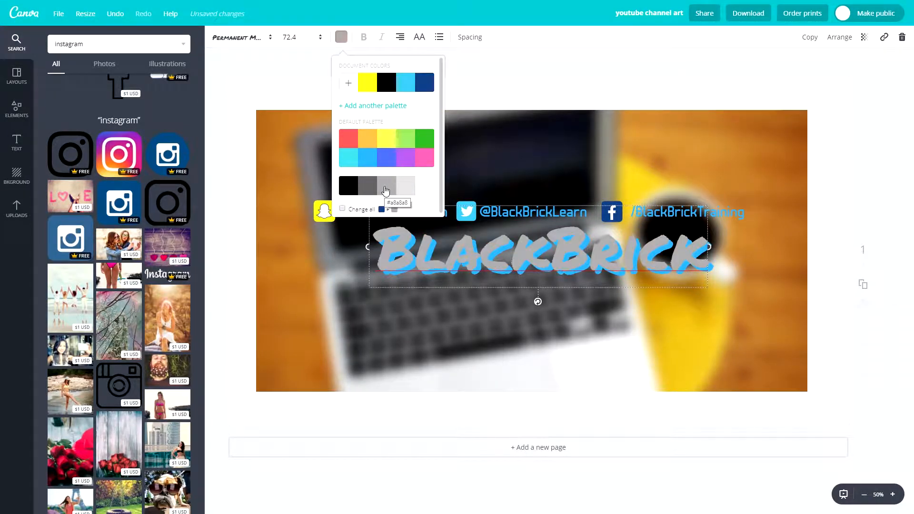
left_click(407, 132)
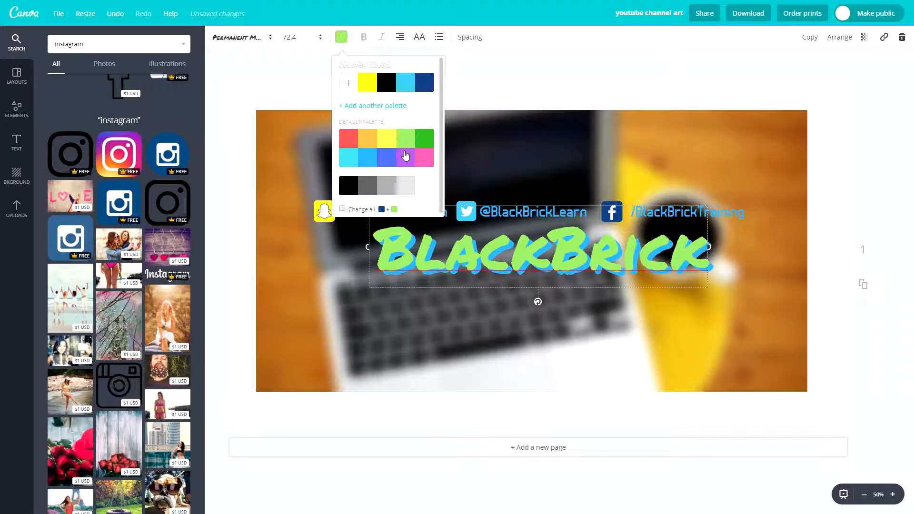
left_click(368, 82)
left_click(515, 137)
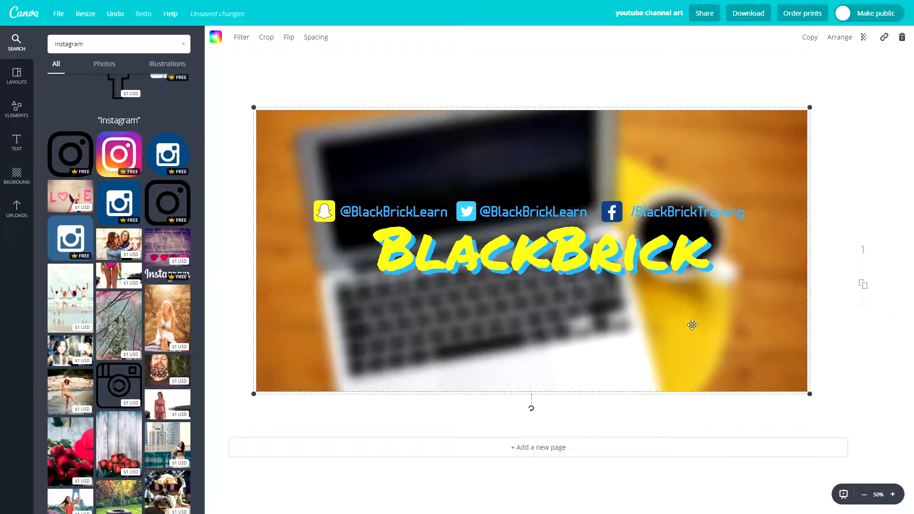
Try the Twitter handle's text in white
left_click(842, 190)
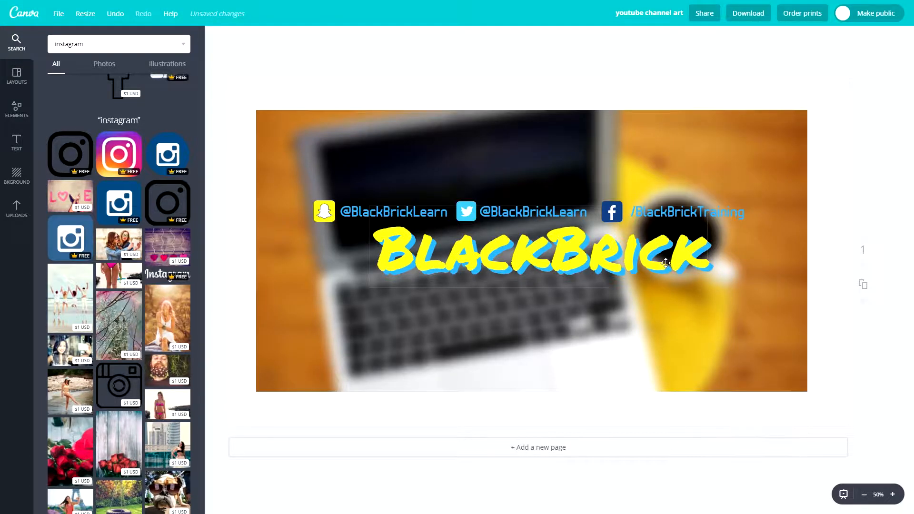
left_click(510, 210)
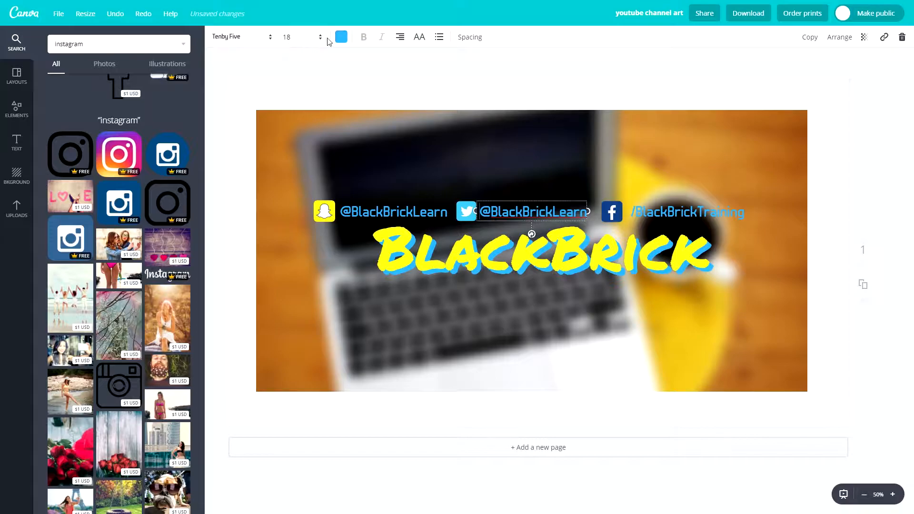
left_click(341, 37)
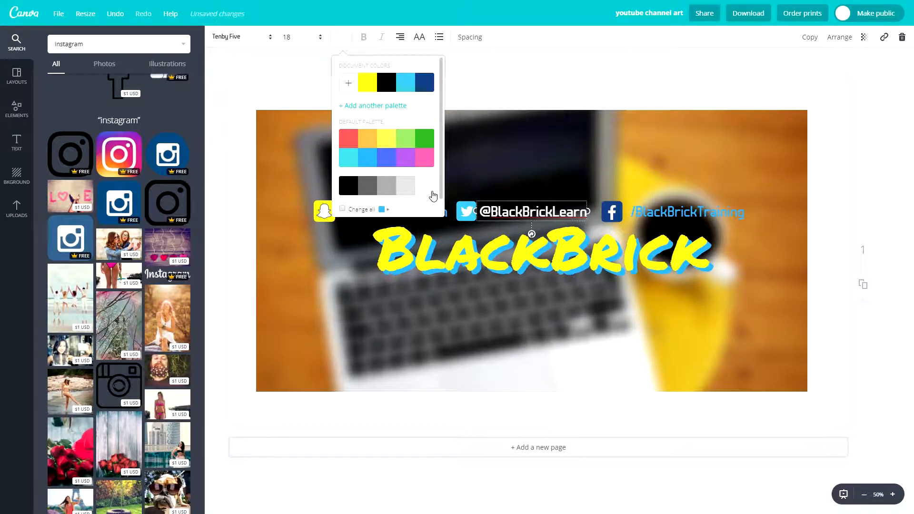
left_click_drag(585, 150, 646, 152)
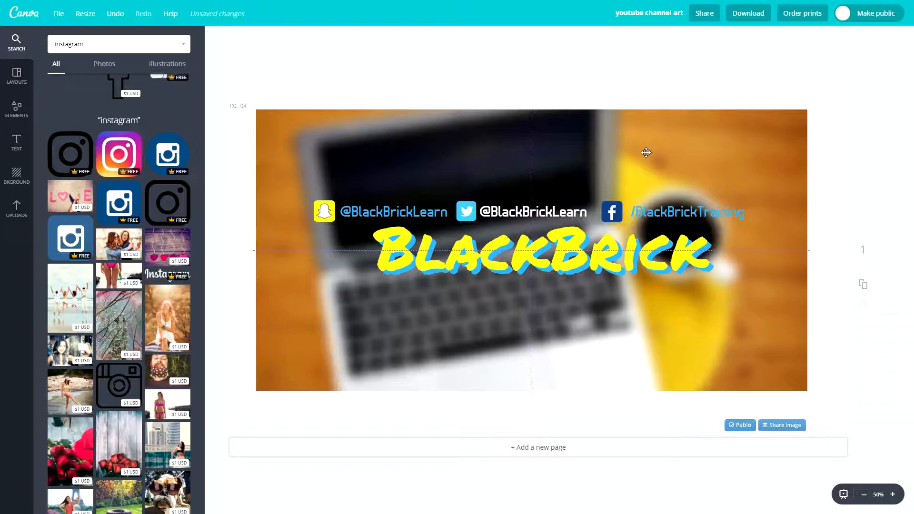
Nudge the yellow "BlackBrick" title slightly down and set the Twitter handle's text to the light blue document colour
mouse_move(542, 255)
left_mouse_down()
mouse_move(532, 251)
mouse_move(540, 259)
left_mouse_up()
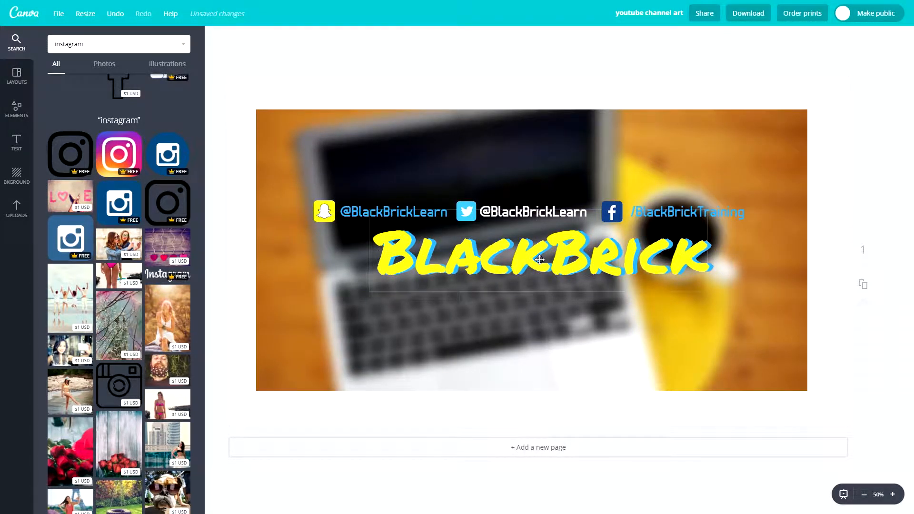
left_click(476, 315)
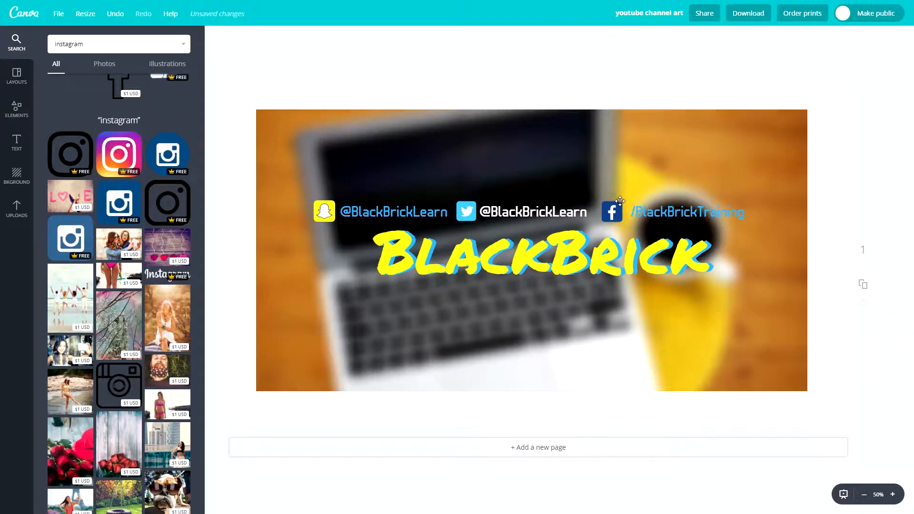
left_click(586, 208)
left_click(342, 36)
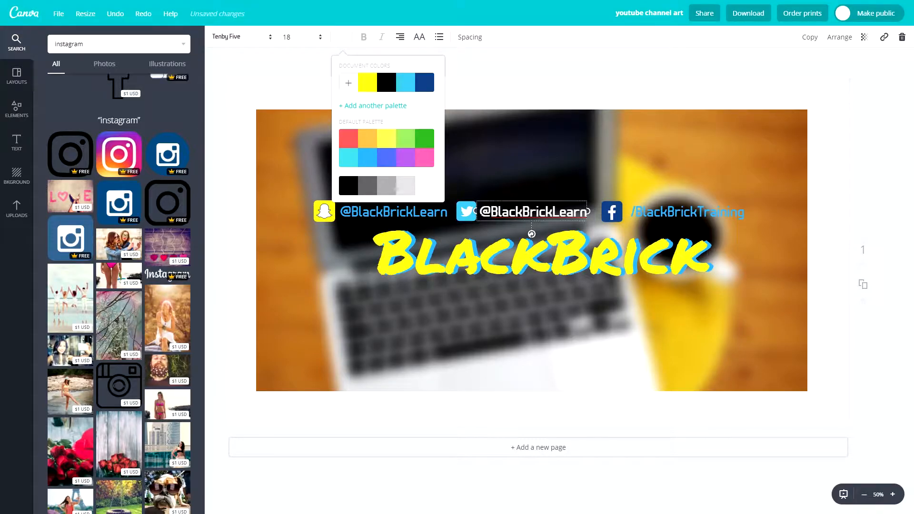
left_click(406, 82)
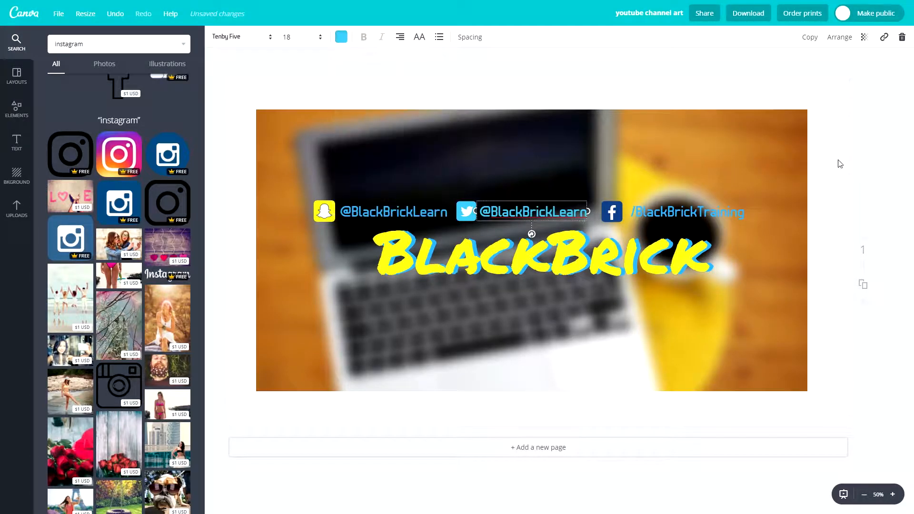
Try the transparency and uppercase options on the Facebook handle and return its text to mixed case
left_click(667, 208)
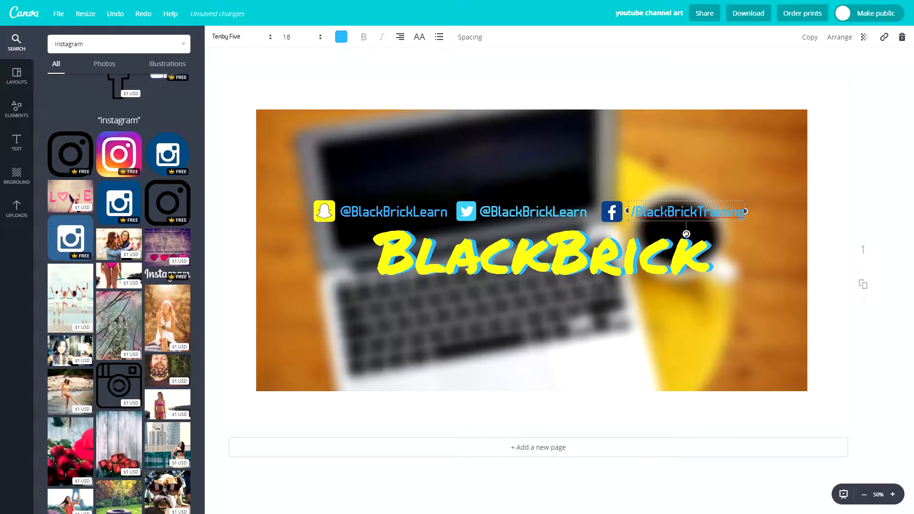
left_click(864, 37)
left_click_drag(821, 70, 871, 81)
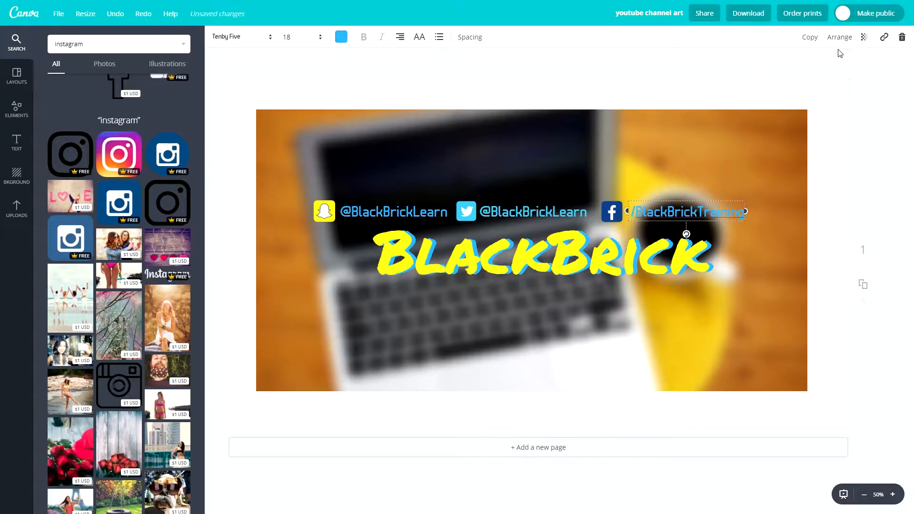
left_click(421, 42)
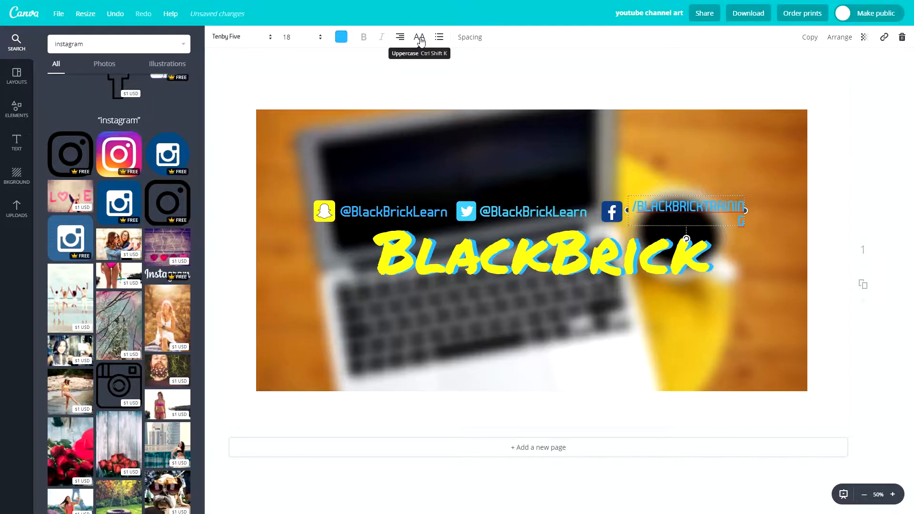
left_click(421, 42)
left_click(873, 174)
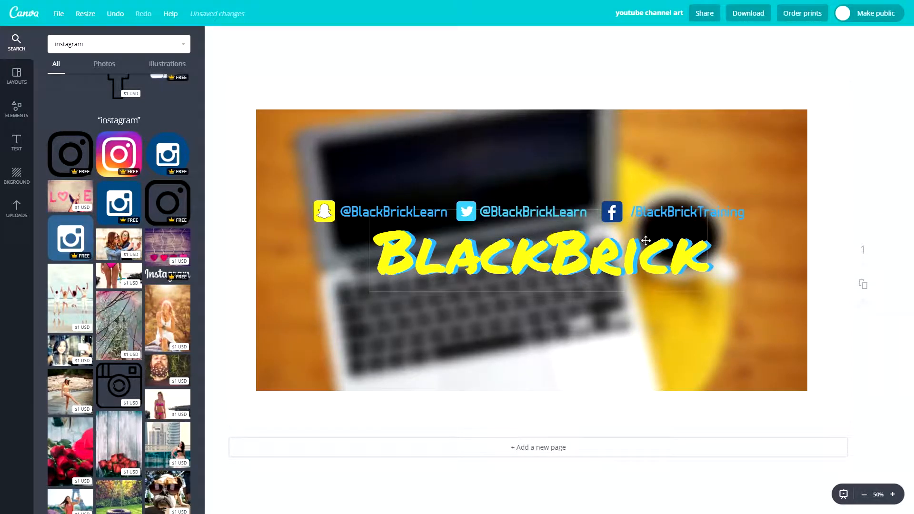
Download the channel art design as a JPG file
left_click(749, 12)
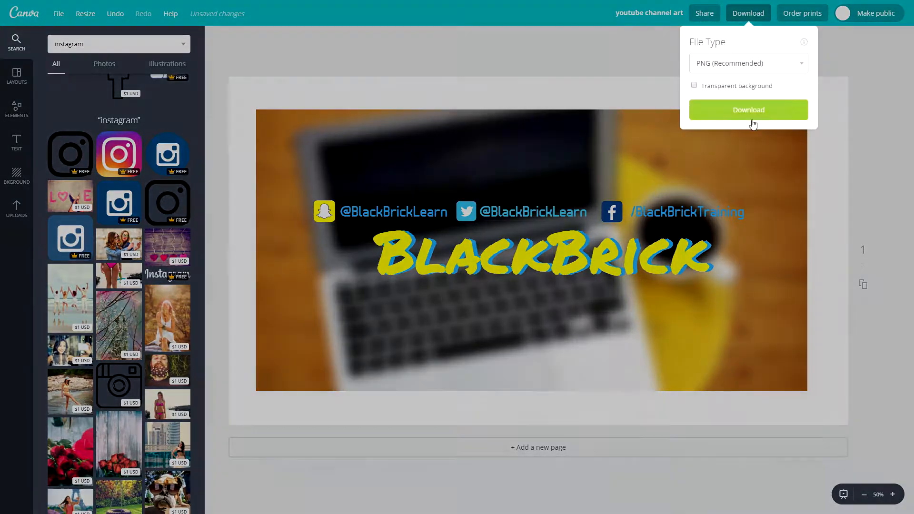
left_click(743, 64)
left_click(737, 79)
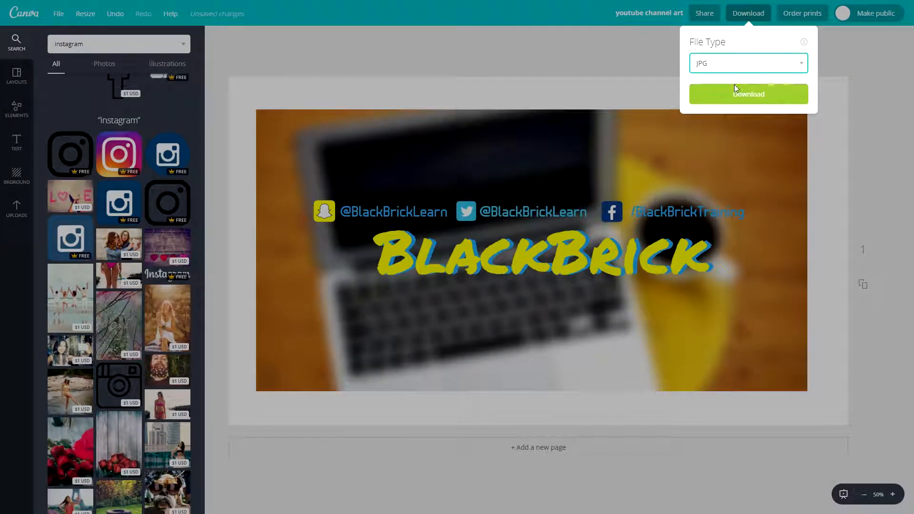
left_click(730, 95)
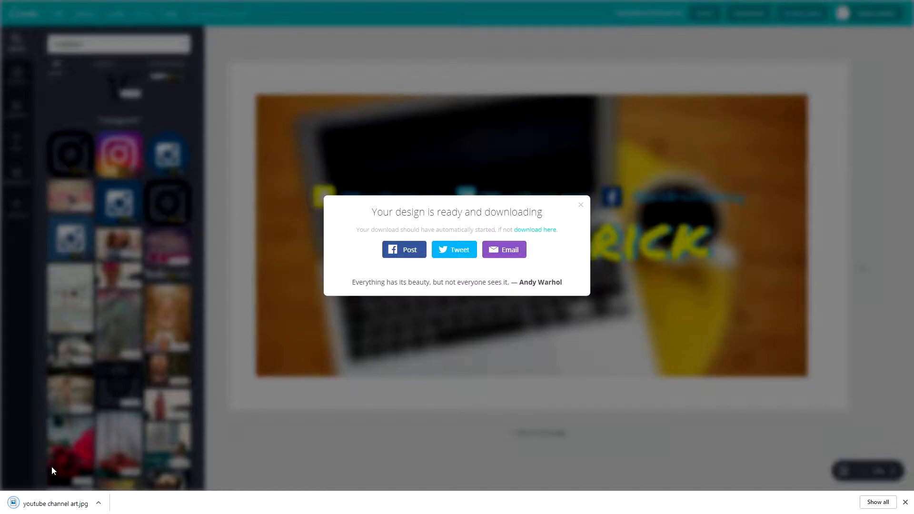
Open the downloaded "youtube channel art.jpg" in a maximized photo viewer, inspect it, and close the viewer and the download message
left_click(52, 504)
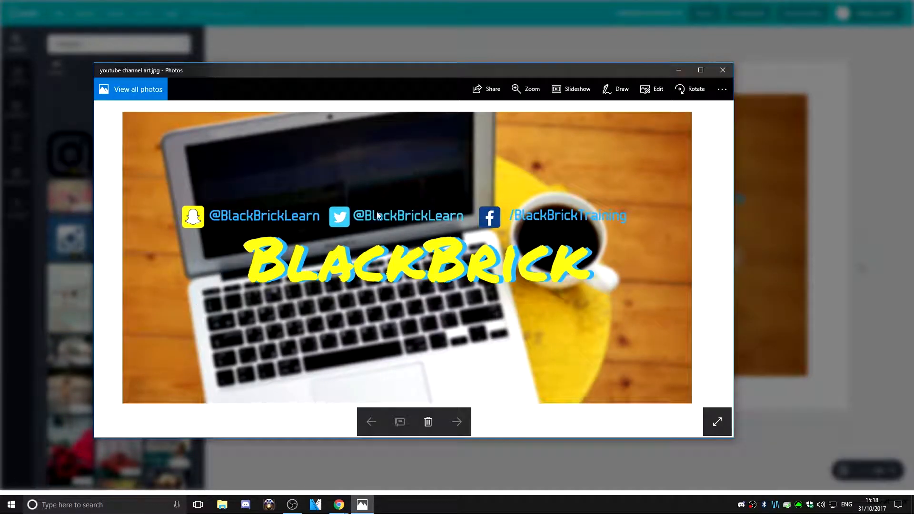
left_click(701, 70)
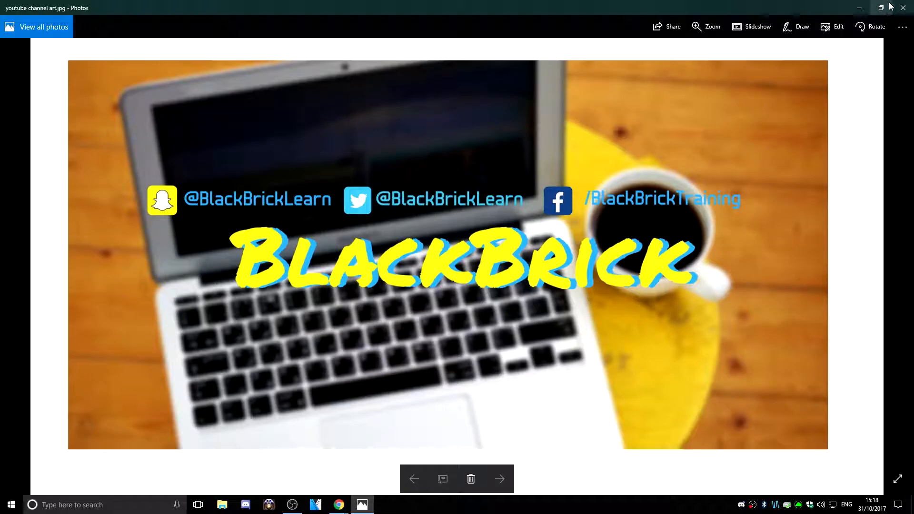
left_click(903, 8)
left_click(581, 218)
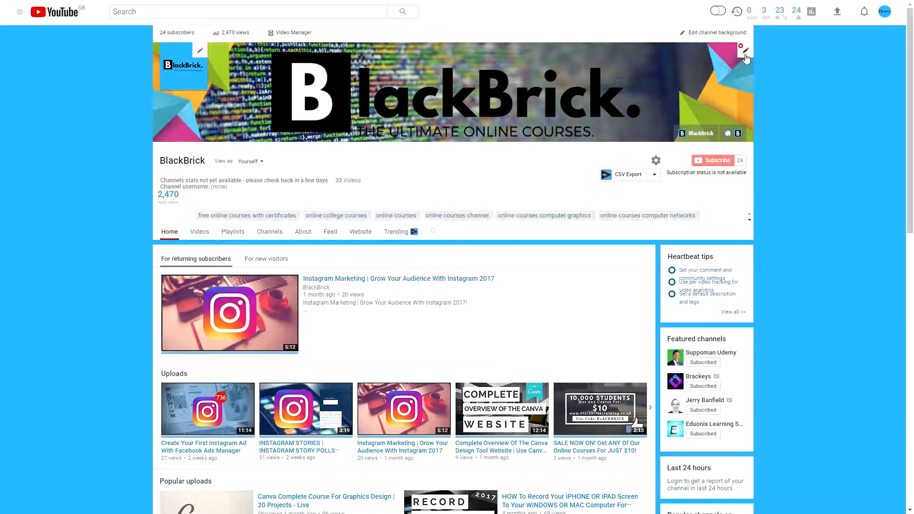
Open the channel art editor on the BlackBrick YouTube channel and upload "youtube channel art" from the Downloads folder
left_click(745, 51)
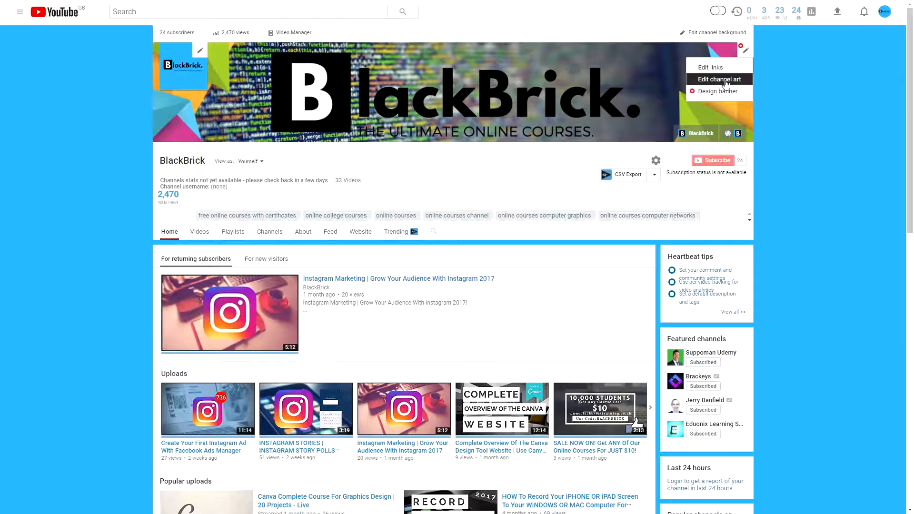
left_click(725, 80)
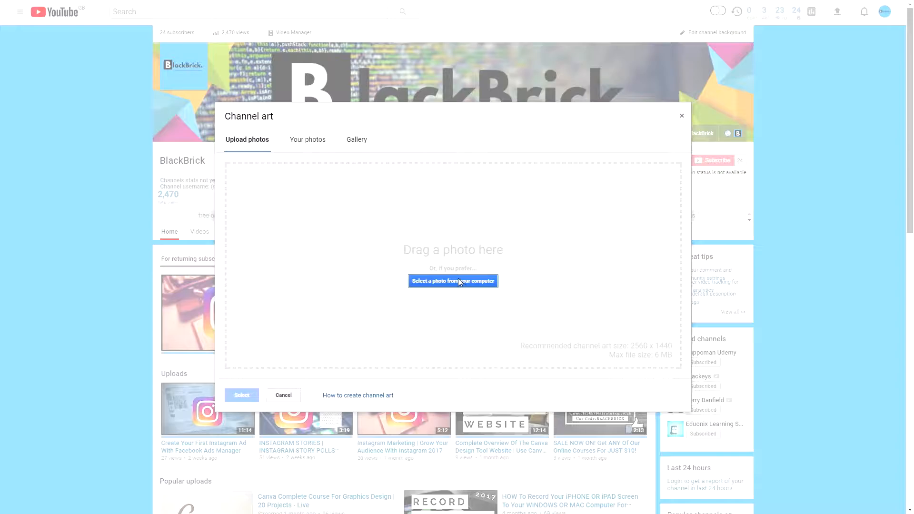
left_click_drag(495, 71, 898, 81)
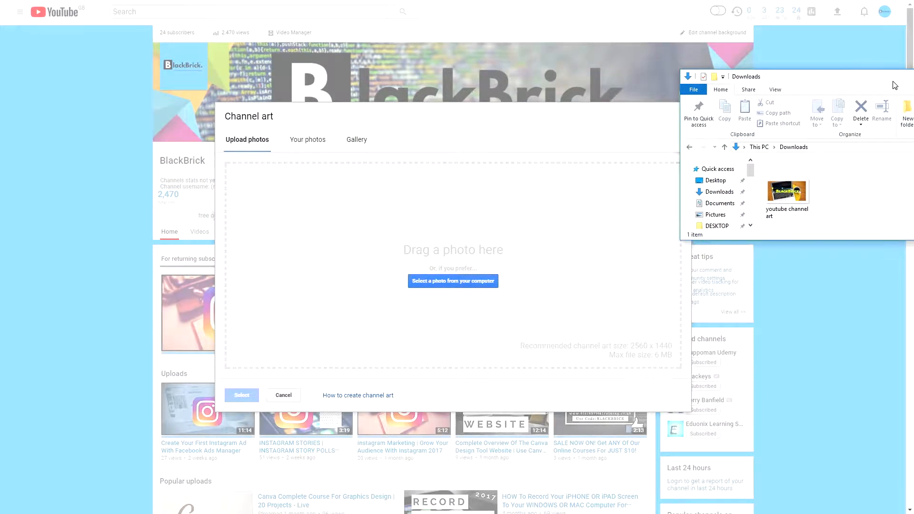
left_click_drag(792, 193, 466, 269)
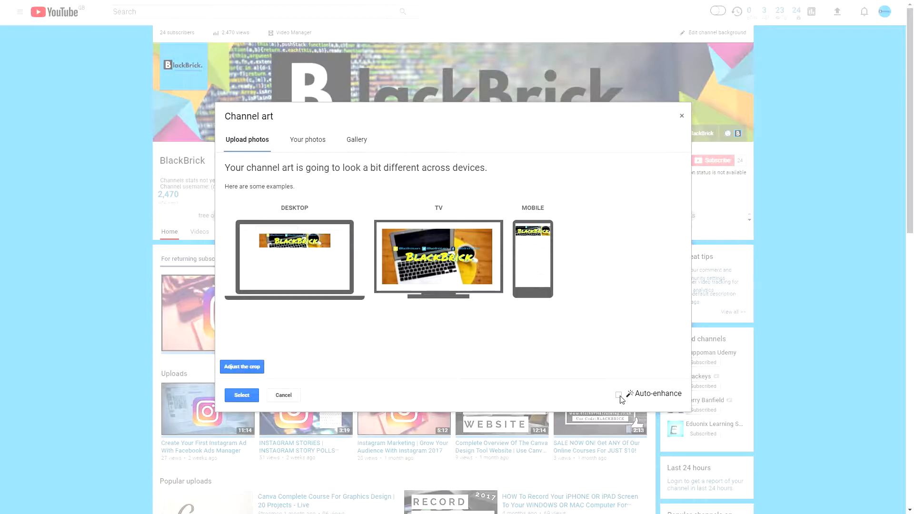
Check the banner's crop area, return to the devices preview and apply the image as channel art
left_click(244, 365)
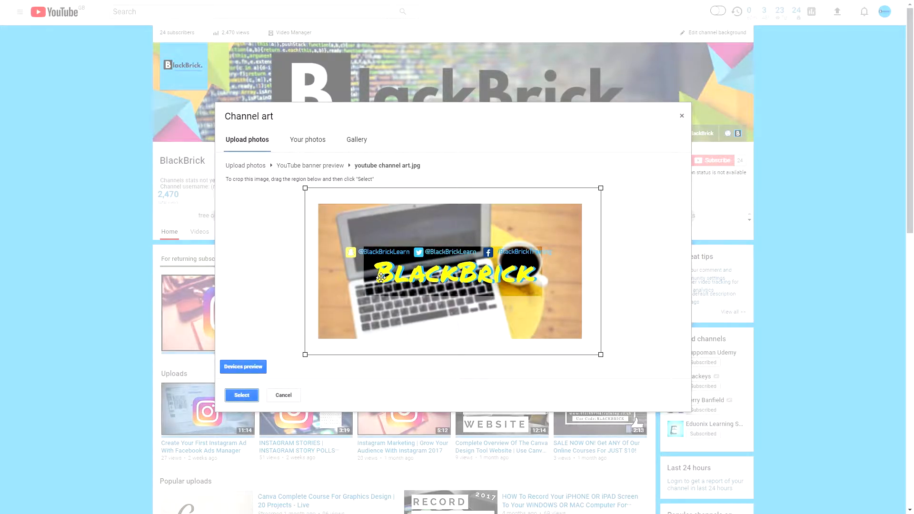
left_click(244, 366)
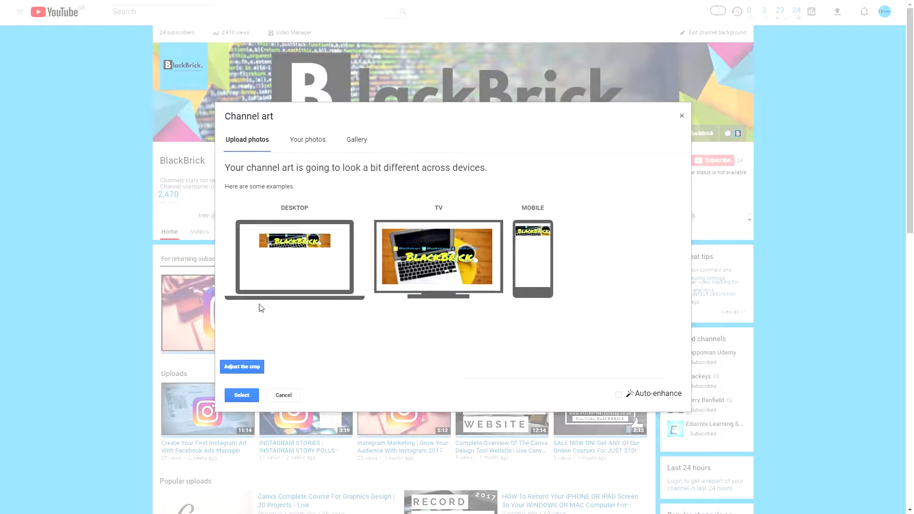
left_click(240, 395)
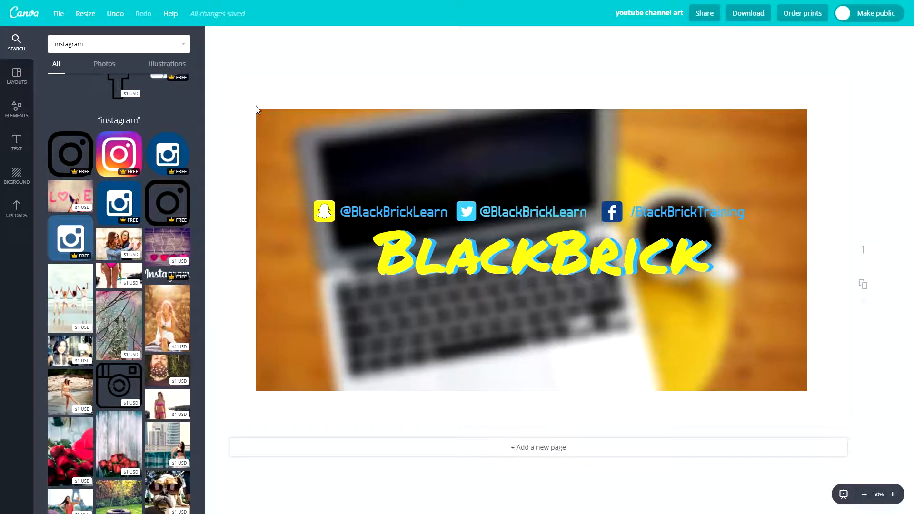
Back in Canva, enlarge the blurred laptop photo from two opposite corners and shift it to fill the whole canvas
left_click(260, 119)
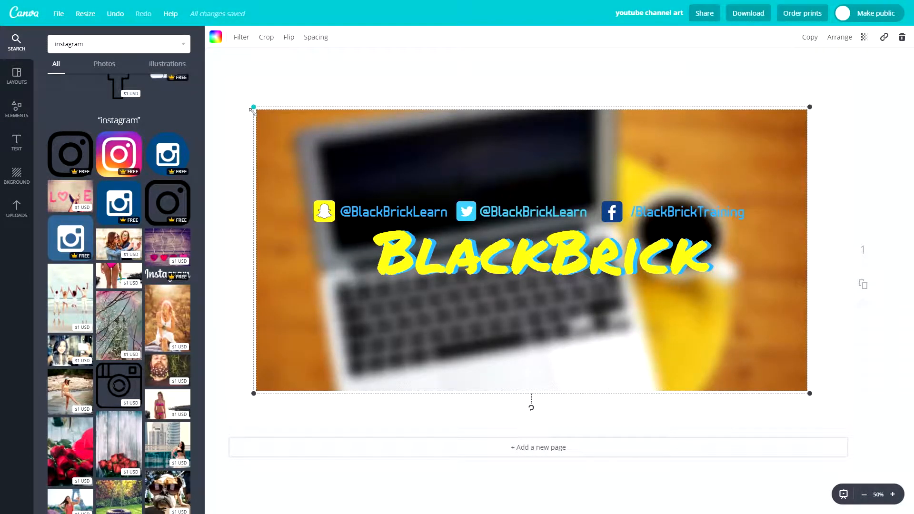
left_click_drag(254, 107, 224, 77)
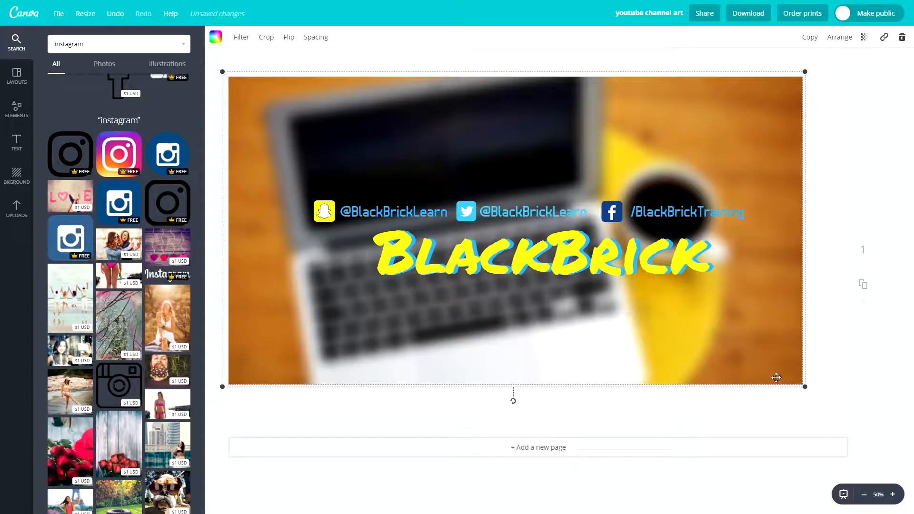
left_click_drag(806, 392, 858, 440)
left_click_drag(635, 376, 642, 373)
Move both "BlackBrick" title layers slightly down, and bring the row of social icons and handles down and left to sit just above
left_click_drag(690, 311, 421, 252)
left_click_drag(484, 266, 483, 274)
left_click_drag(295, 175, 756, 212)
left_click_drag(521, 208, 513, 219)
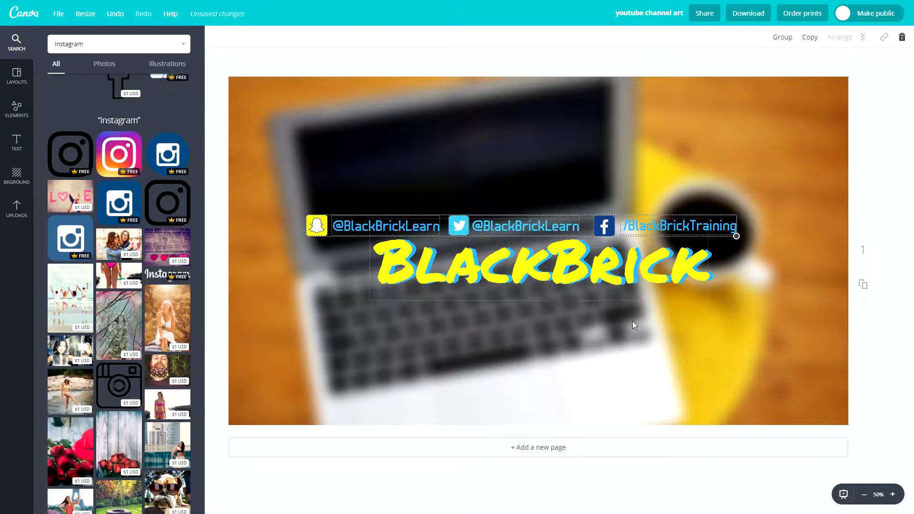
left_click(880, 242)
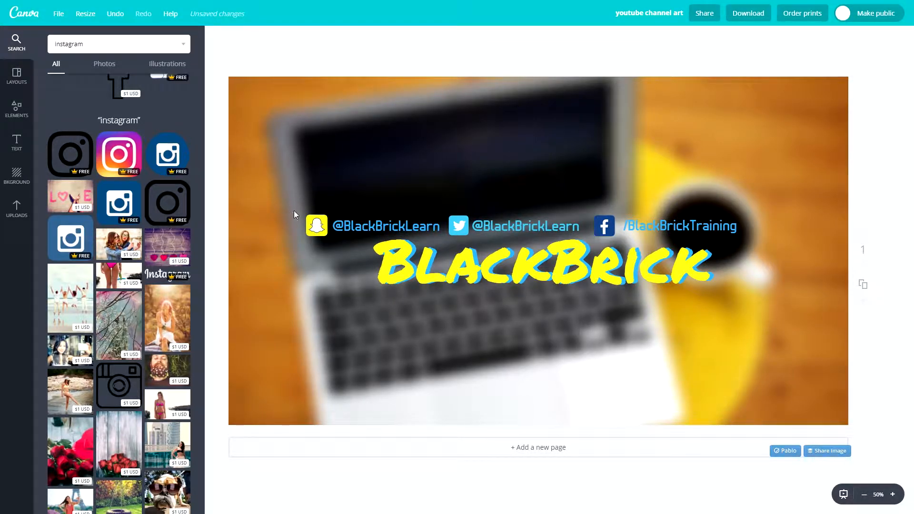
Place the Twitter and Facebook icon-and-handle pairs side by side above the title and the Snapchat pair centred below it
left_click_drag(290, 208, 503, 296)
left_click_drag(449, 201, 459, 221)
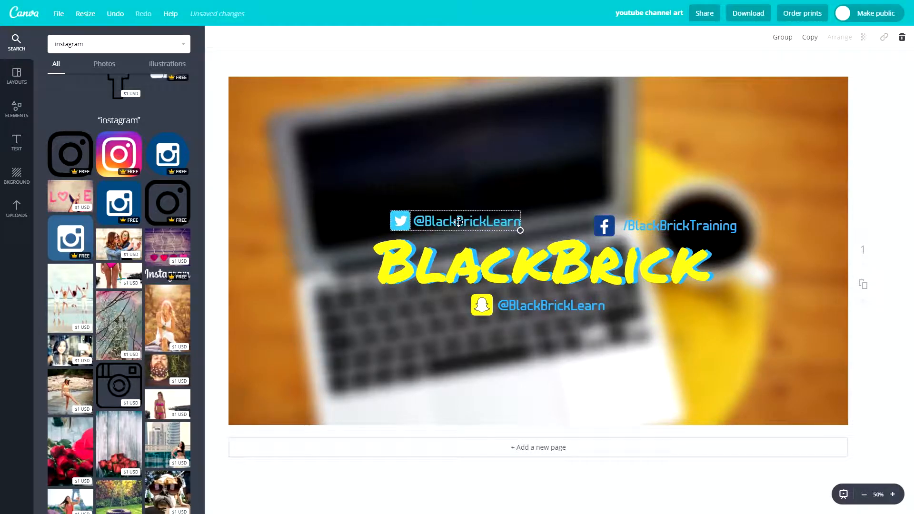
left_click_drag(585, 195, 657, 222)
left_click(551, 306)
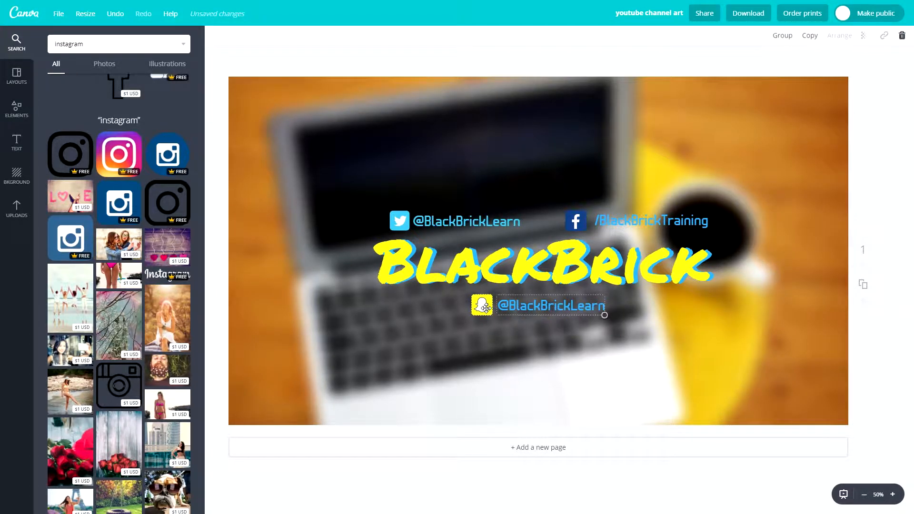
left_click_drag(486, 308, 492, 304)
left_click(669, 400)
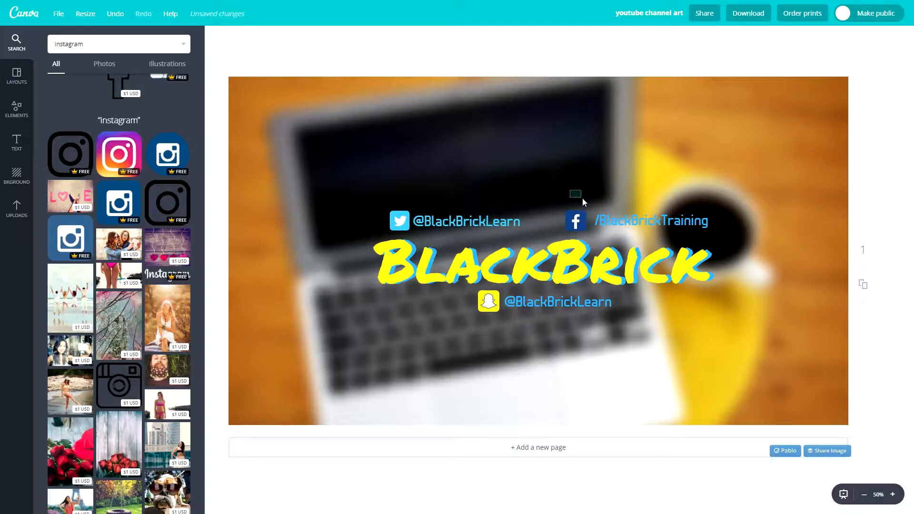
Delete the Facebook icon and handle, and move the Snapchat pair into their place on the same line as Twitter
left_click(585, 215)
key("Delete")
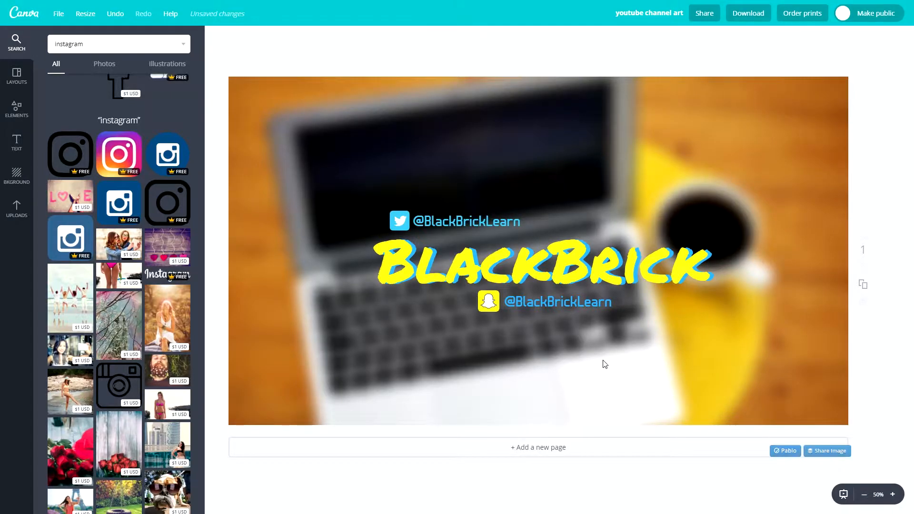
left_click(489, 303)
left_click_drag(489, 304, 574, 230)
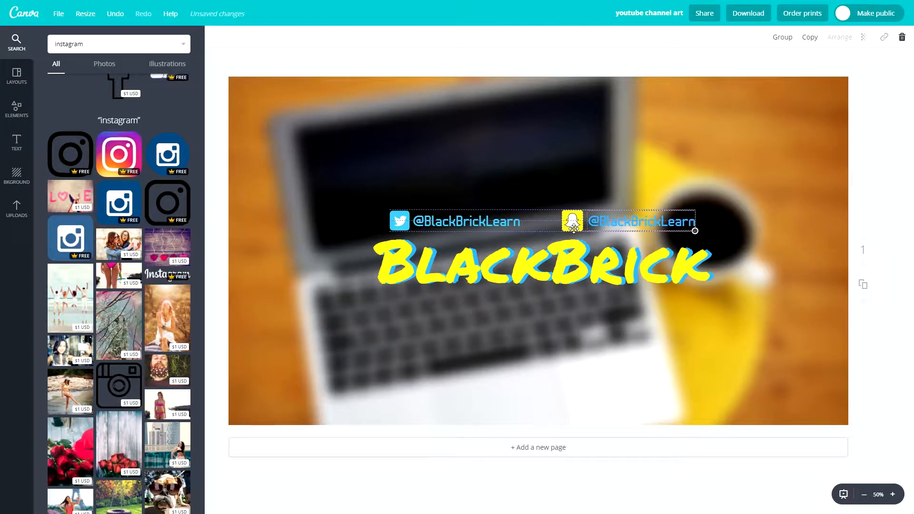
left_click(540, 362)
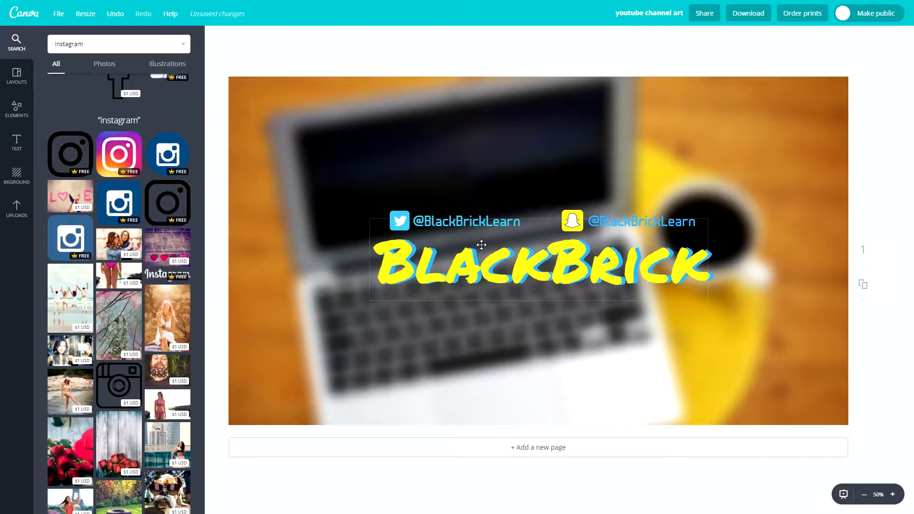
Download the channel art design as a JPG, view the downloaded image full size, and close the viewer
left_click(755, 19)
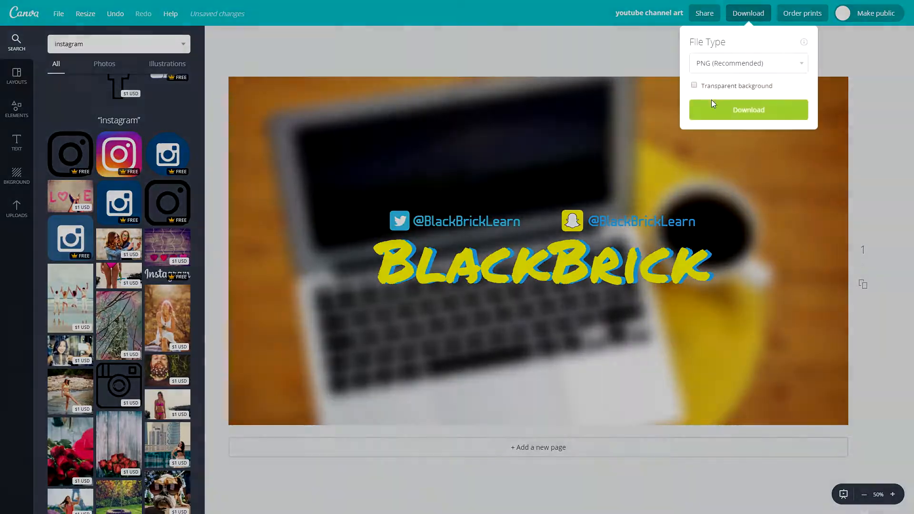
left_click(725, 71)
left_click(719, 89)
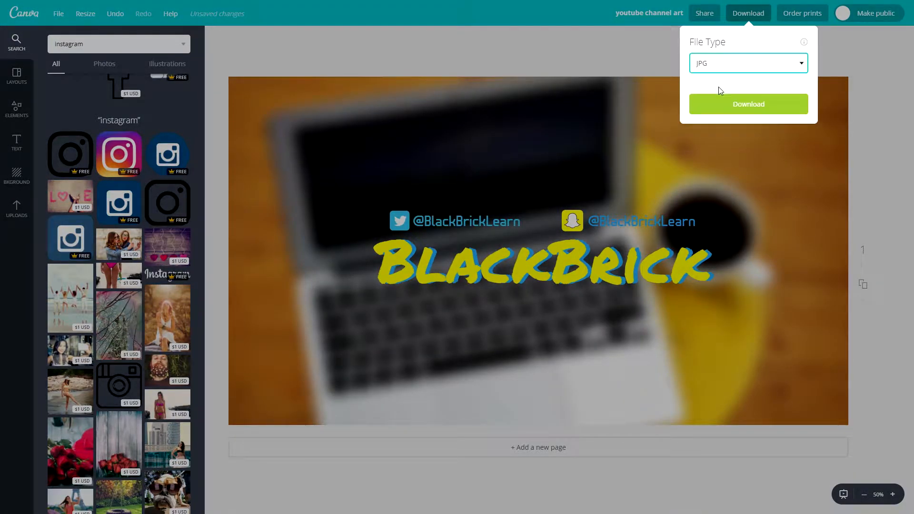
left_click(735, 103)
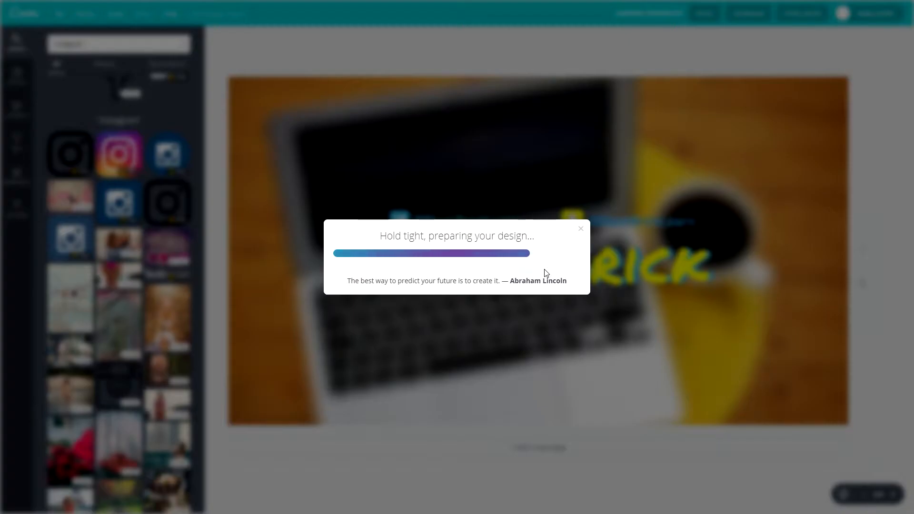
left_click(71, 503)
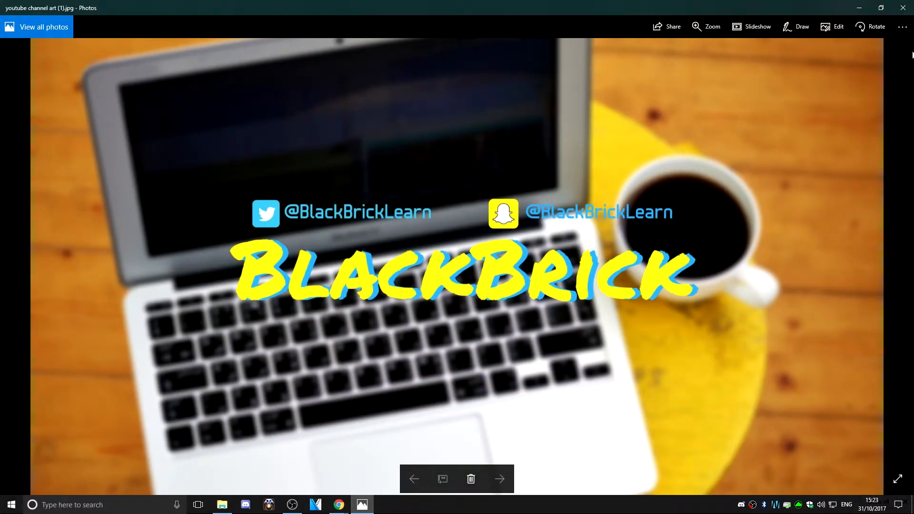
left_click(903, 8)
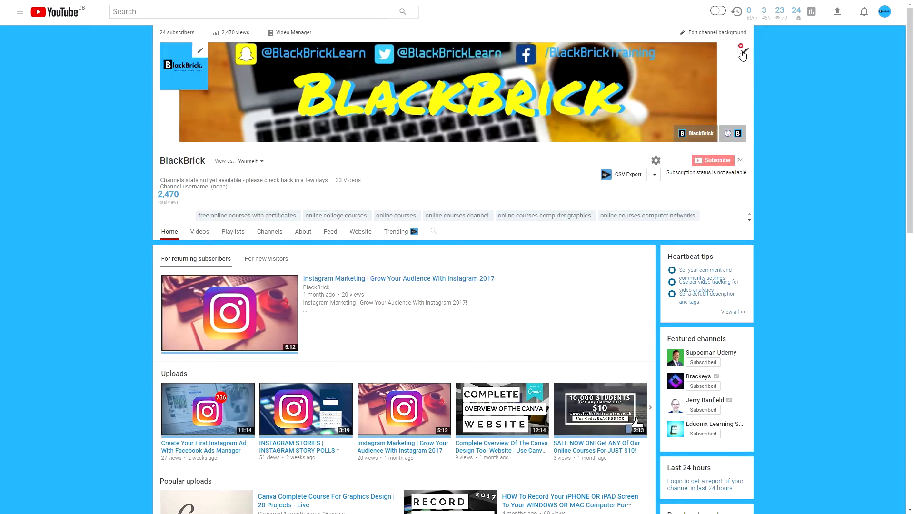
On the YouTube channel page, replace the channel art with "youtube channel art (1)" from the Downloads folder, with Auto-enhance turned on
left_click(745, 53)
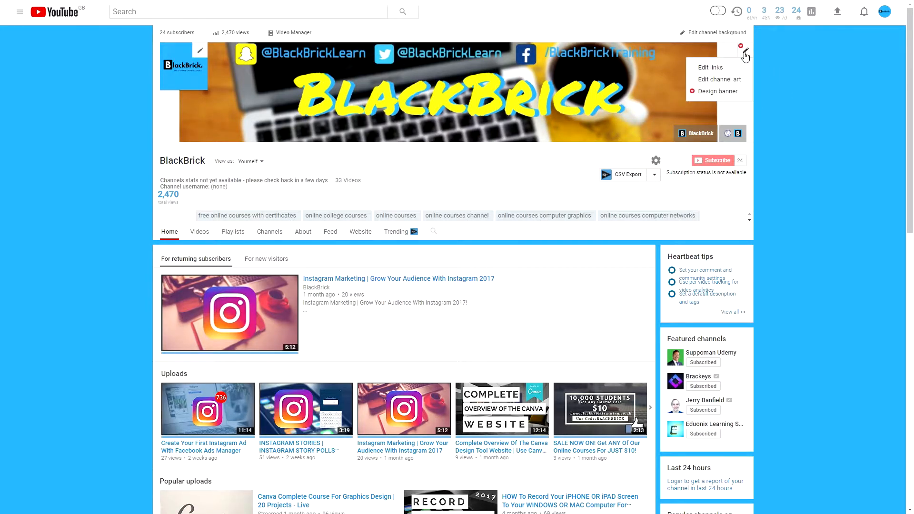
left_click(727, 84)
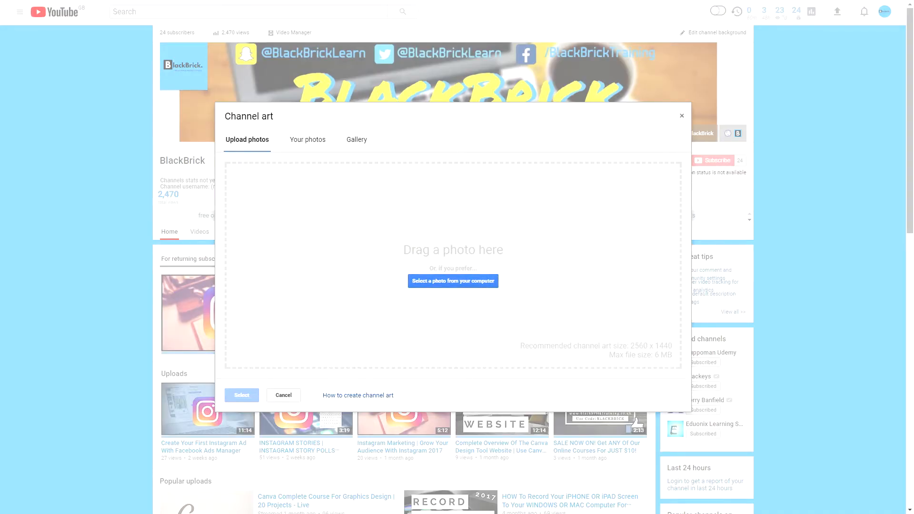
left_click_drag(913, 101, 766, 85)
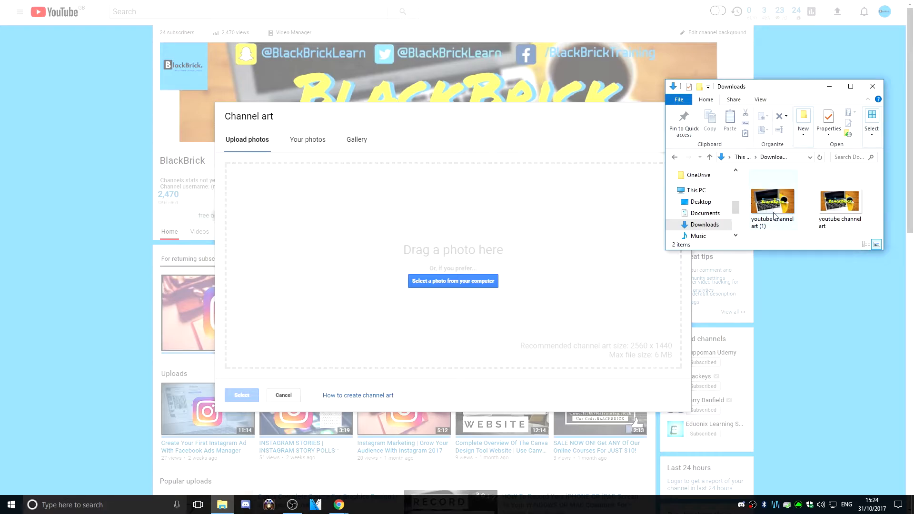
left_click_drag(777, 207, 455, 267)
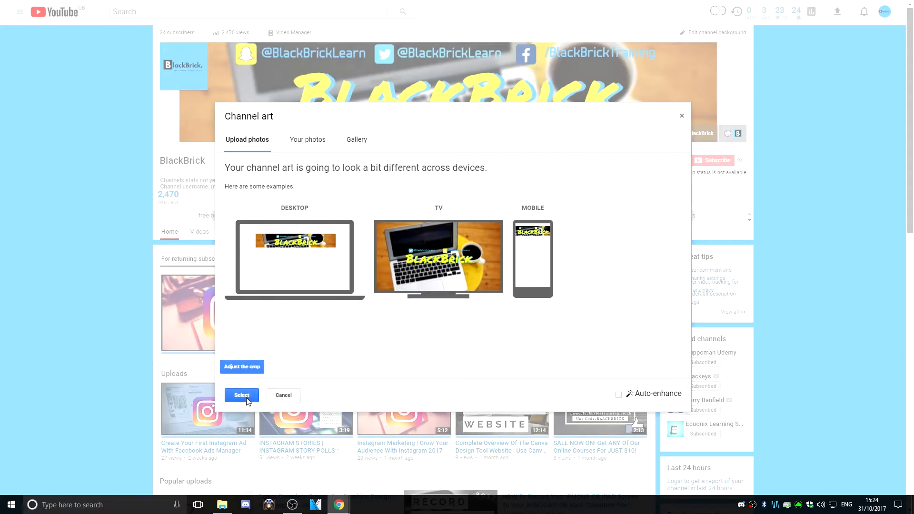
left_click(650, 395)
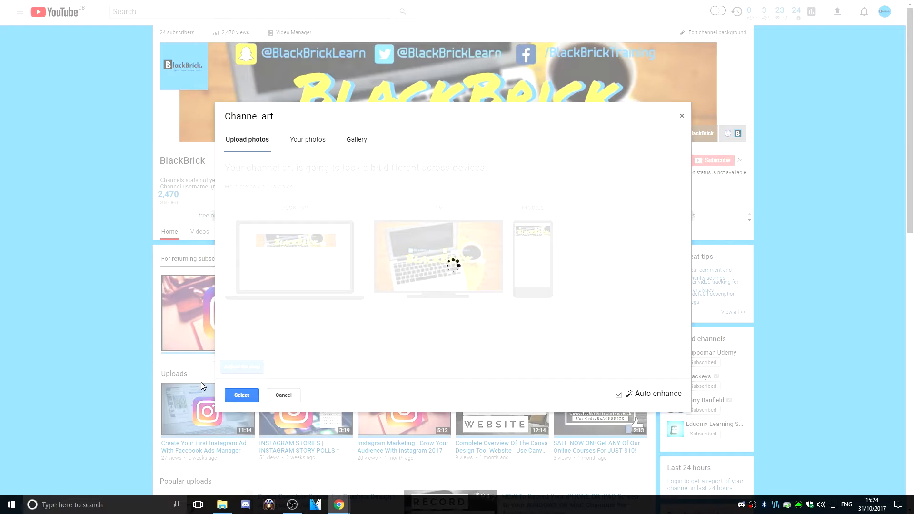
left_click(241, 397)
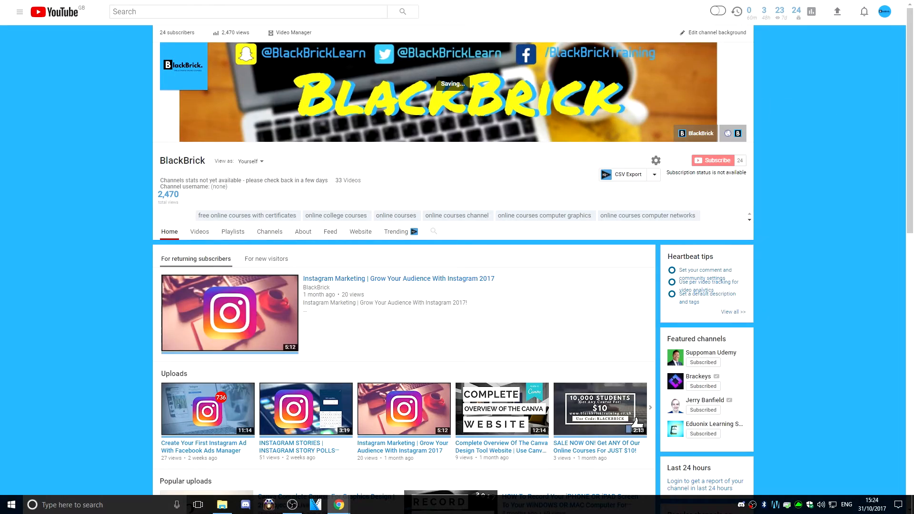